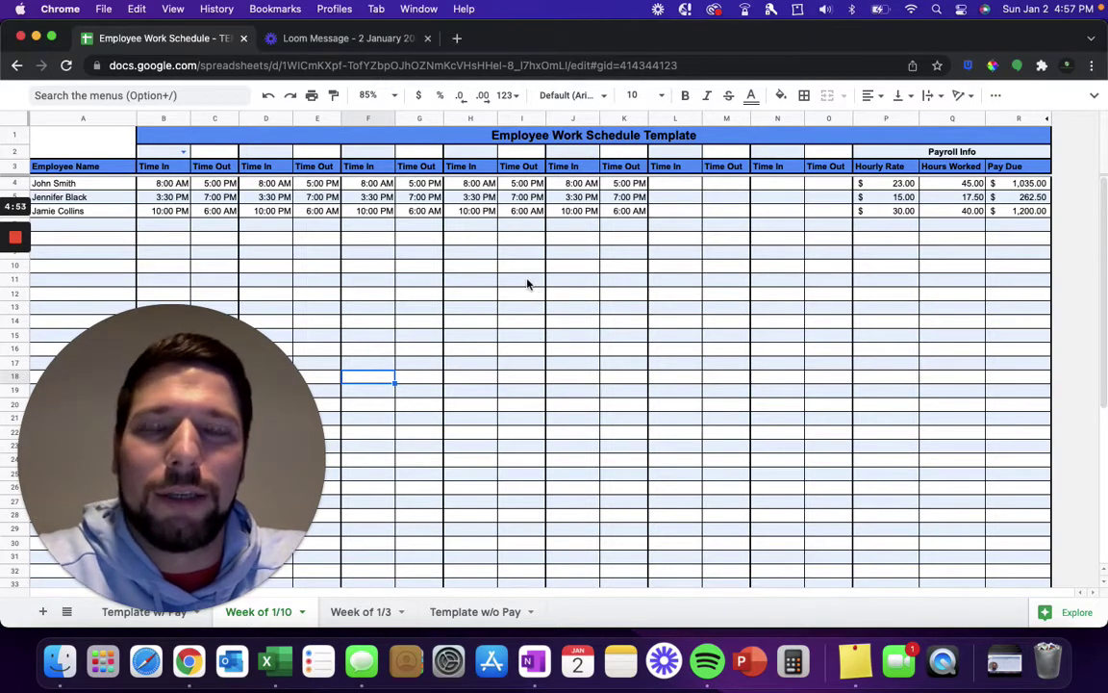
Step: Refocus the browser and open the weekday dropdown in B2 of the Week of 1/10 sheet
{"action": "left_click", "coordinate": [420, 312]}
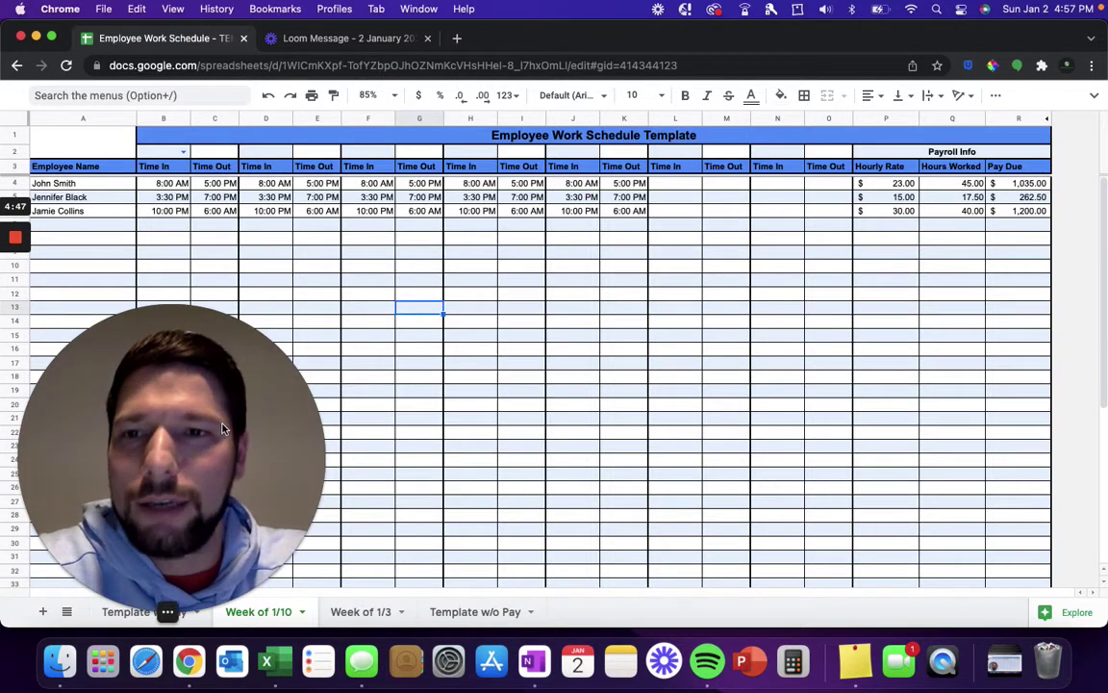
{"action": "scroll", "coordinate": [389, 447], "scroll_direction": "down", "scroll_amount": 5}
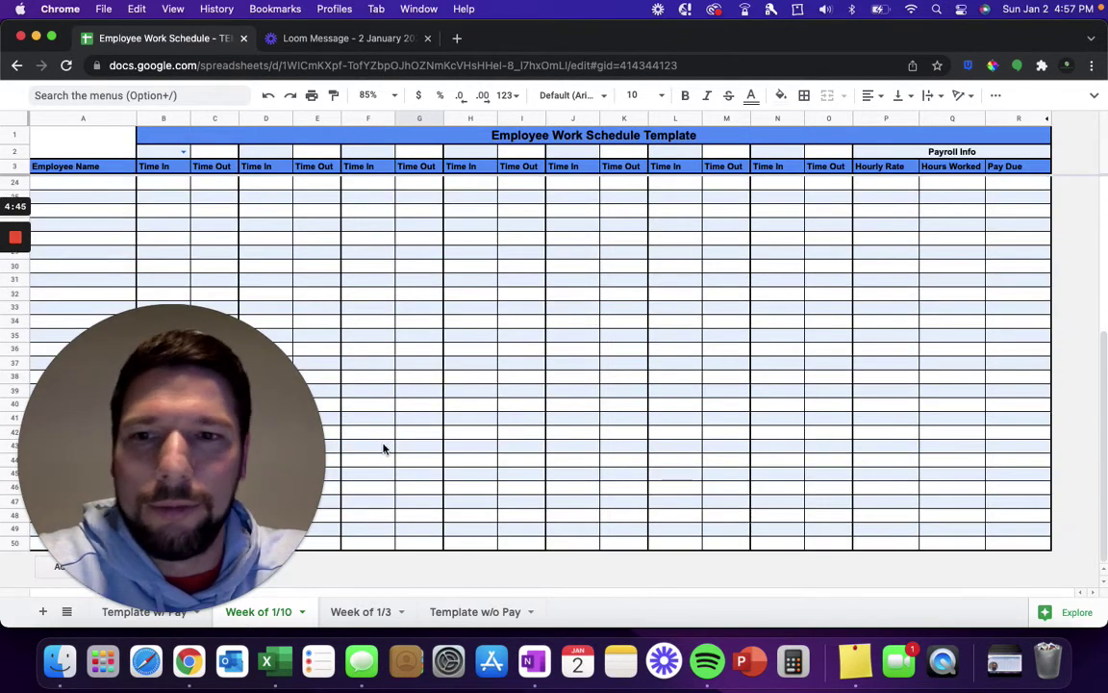
{"action": "scroll", "coordinate": [428, 396], "scroll_direction": "up", "scroll_amount": 5}
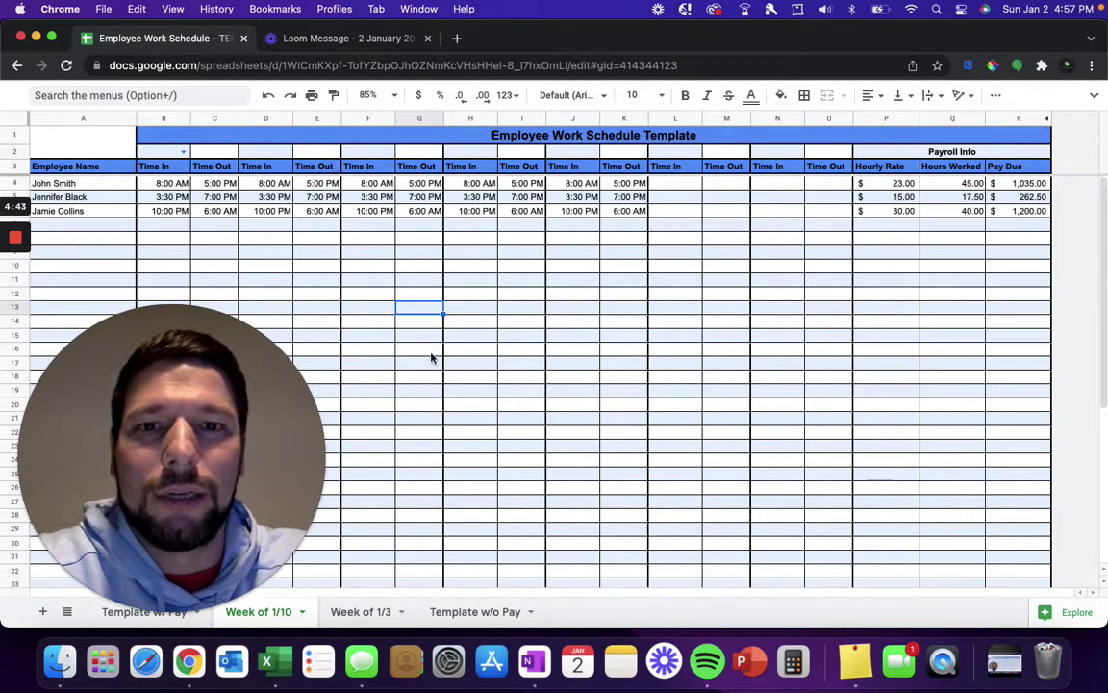
{"action": "left_click", "coordinate": [430, 352]}
{"action": "left_click", "coordinate": [129, 608]}
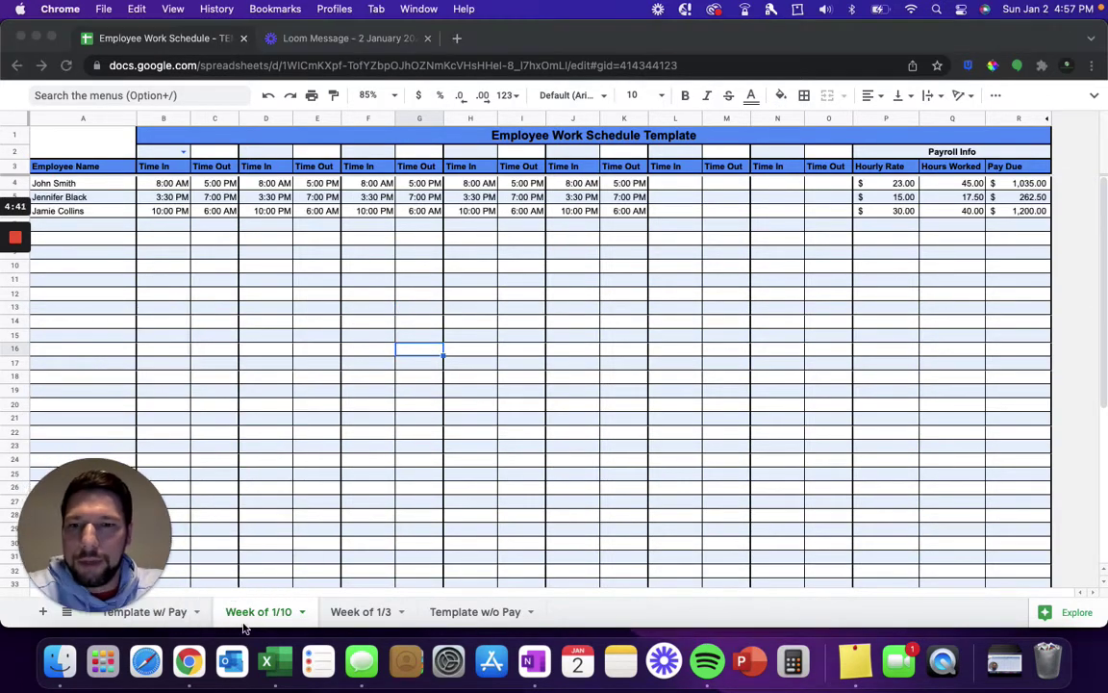
{"action": "left_click", "coordinate": [195, 379]}
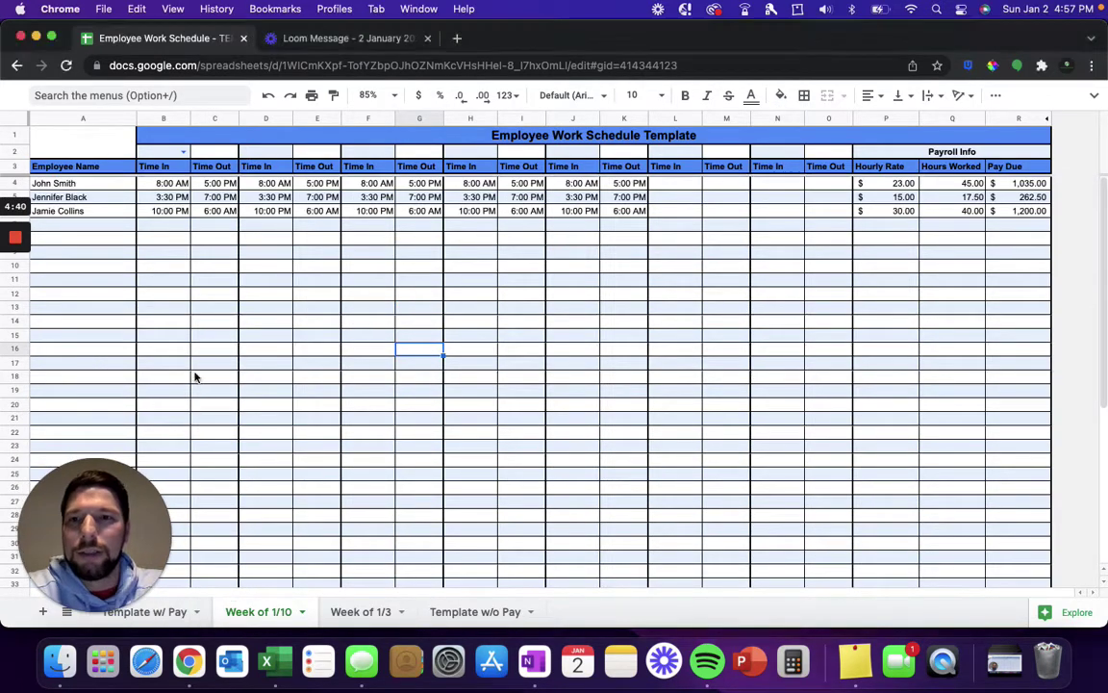
{"action": "left_click", "coordinate": [183, 151]}
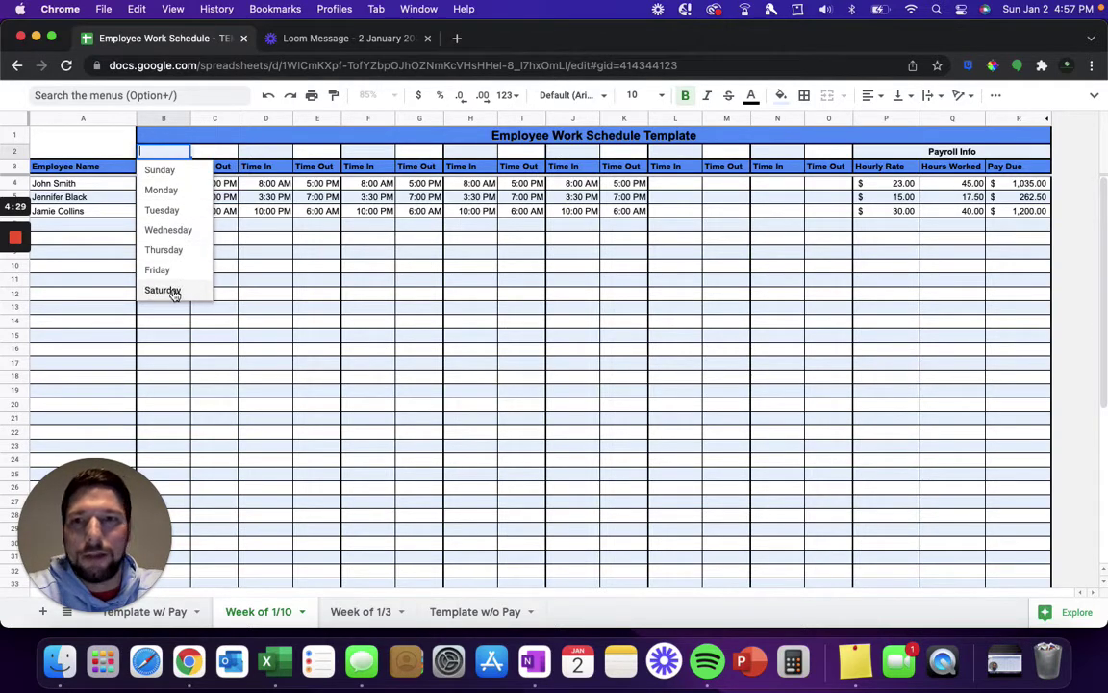
Step: Choose Monday in B2 and enter 1/3 in C2 so the headers run 1/3 to 1/9
{"action": "left_click", "coordinate": [182, 191]}
{"action": "left_click", "coordinate": [215, 152]}
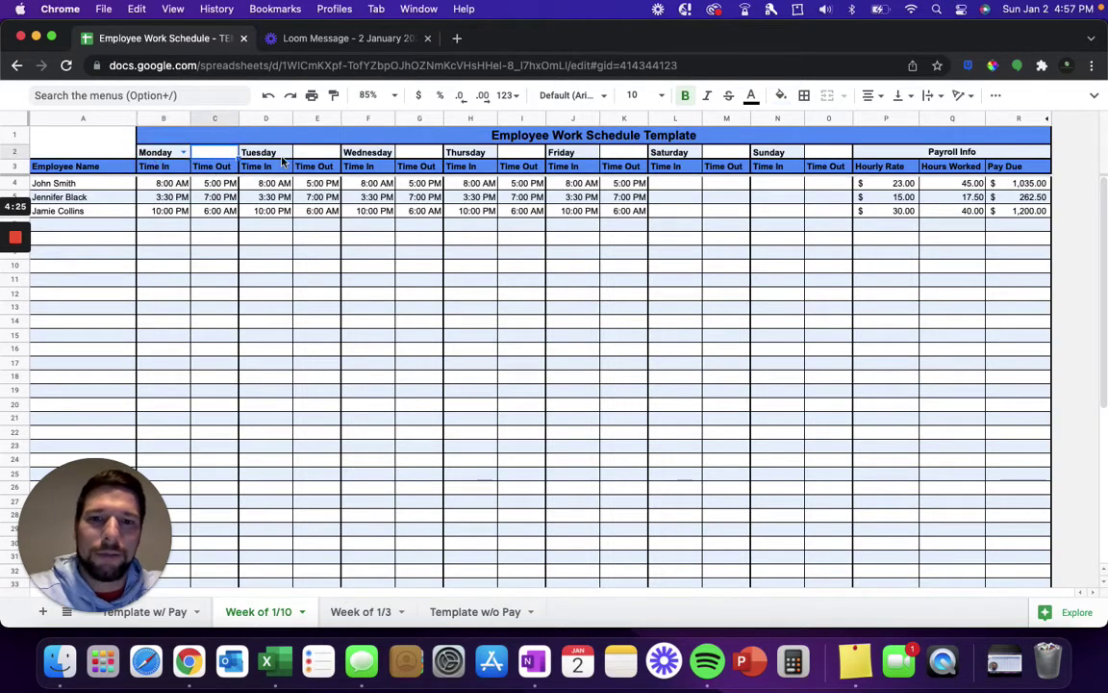
{"action": "type", "text": "1/"}
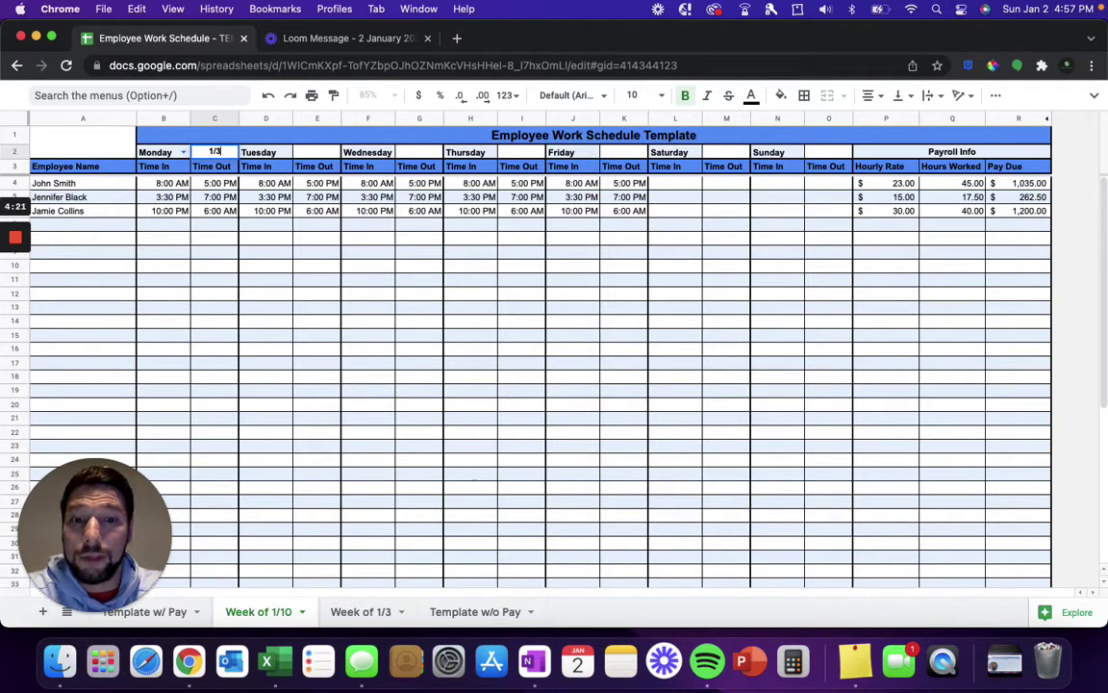
{"action": "type", "text": "3"}
{"action": "key", "text": "Return"}
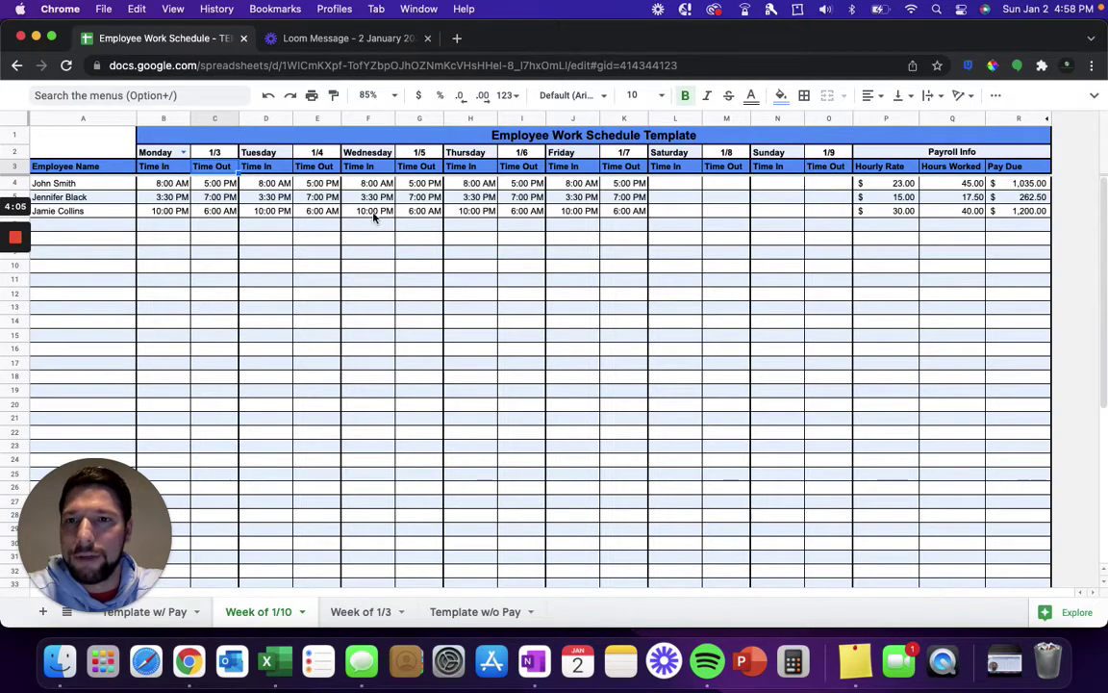
{"action": "left_click", "coordinate": [200, 240]}
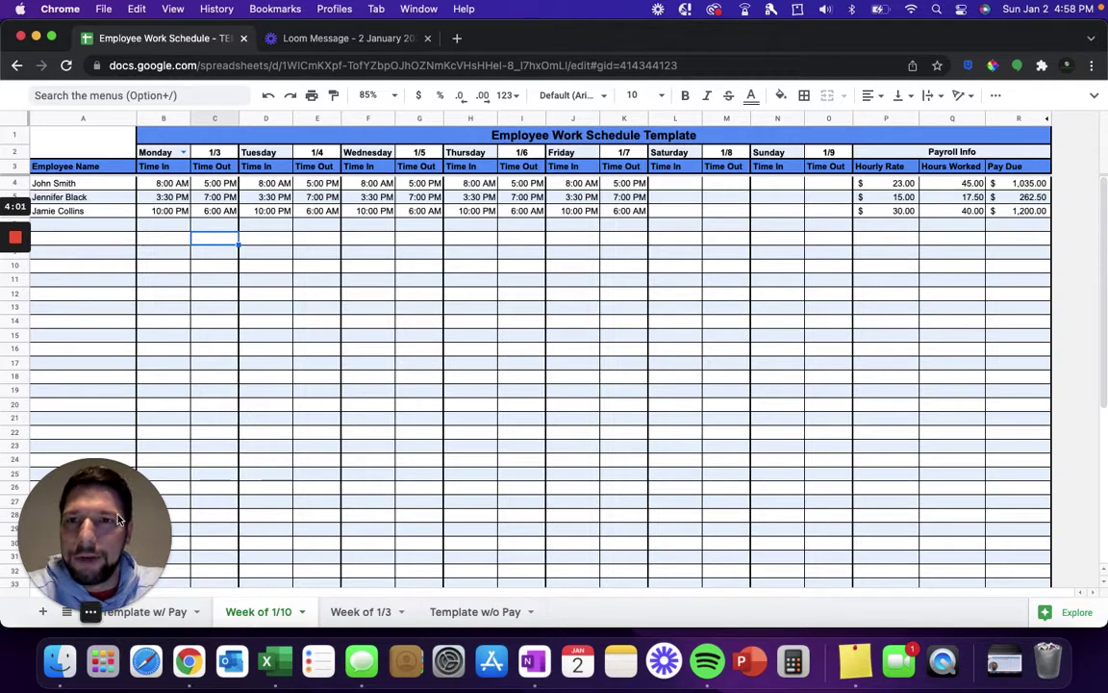
Step: Enter the fourth employee's full name in A7 below the existing three employees
{"action": "left_click", "coordinate": [103, 188]}
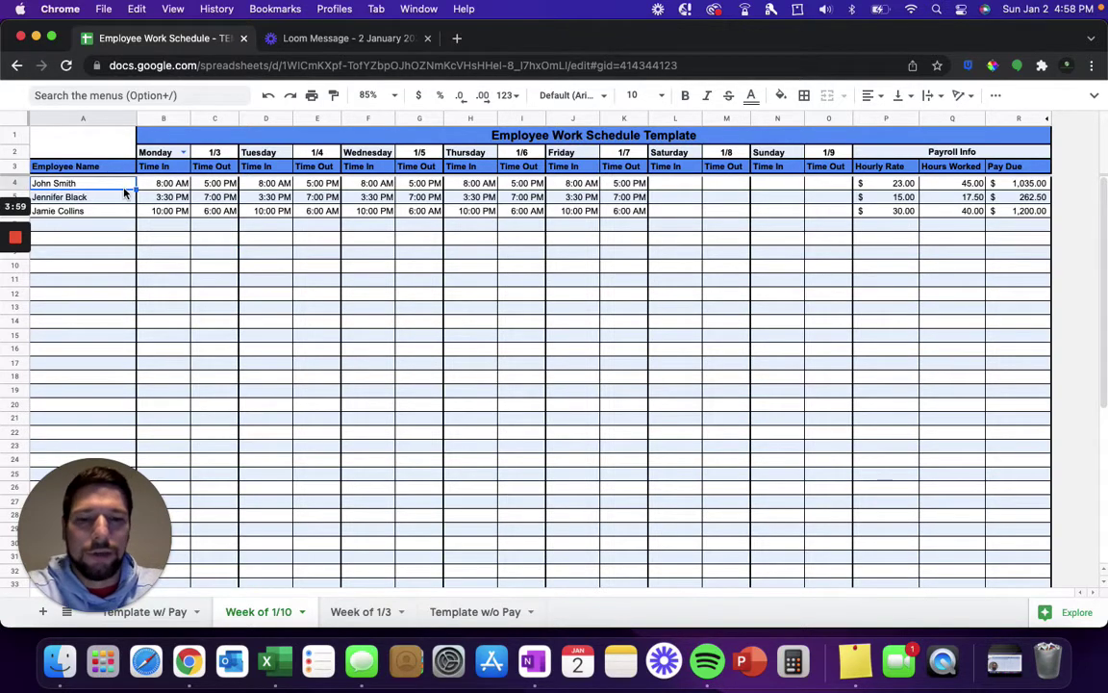
{"action": "key", "text": "Down"}
{"action": "key", "text": "Down"}
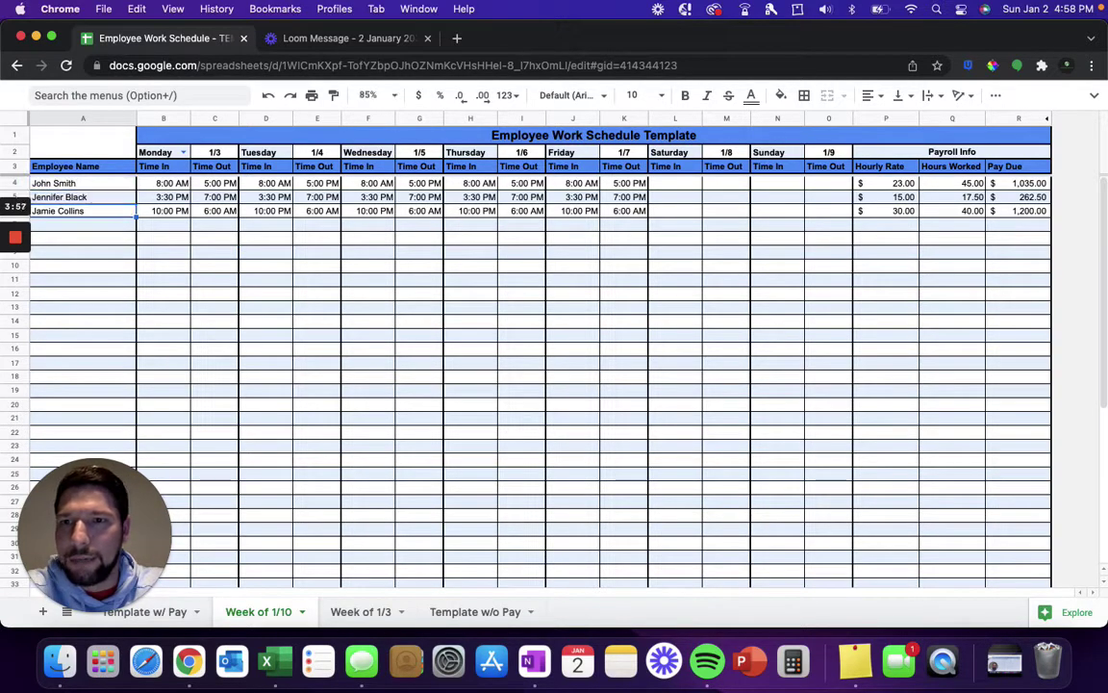
{"action": "key", "text": "Return"}
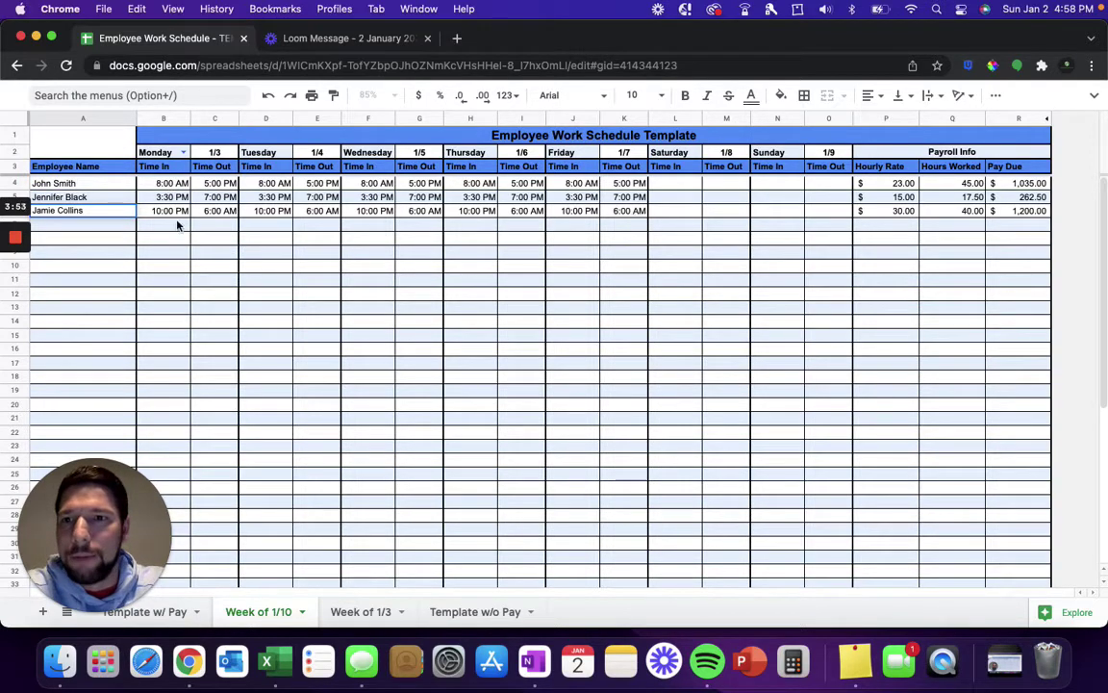
{"action": "key", "text": "Return"}
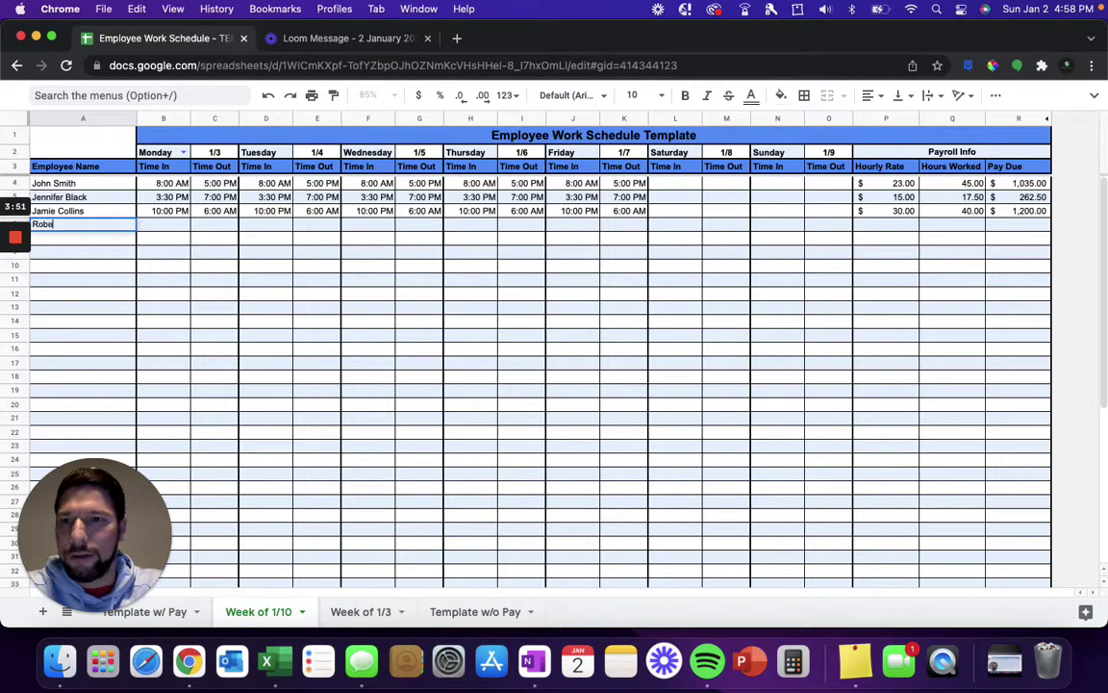
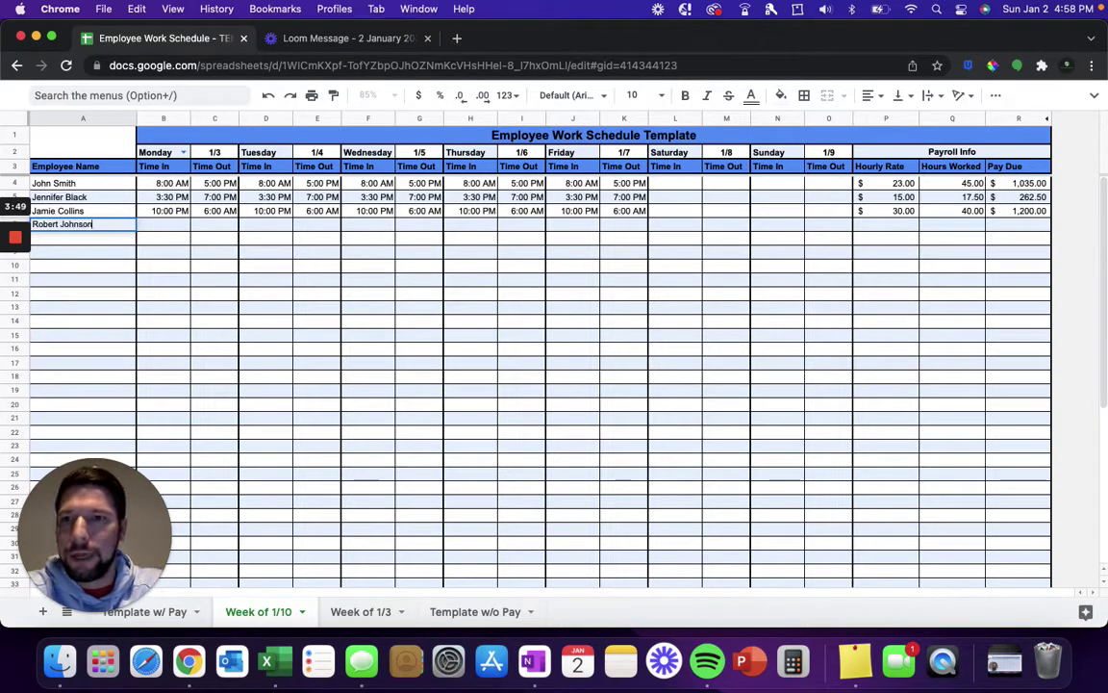
{"action": "key", "text": "Tab"}
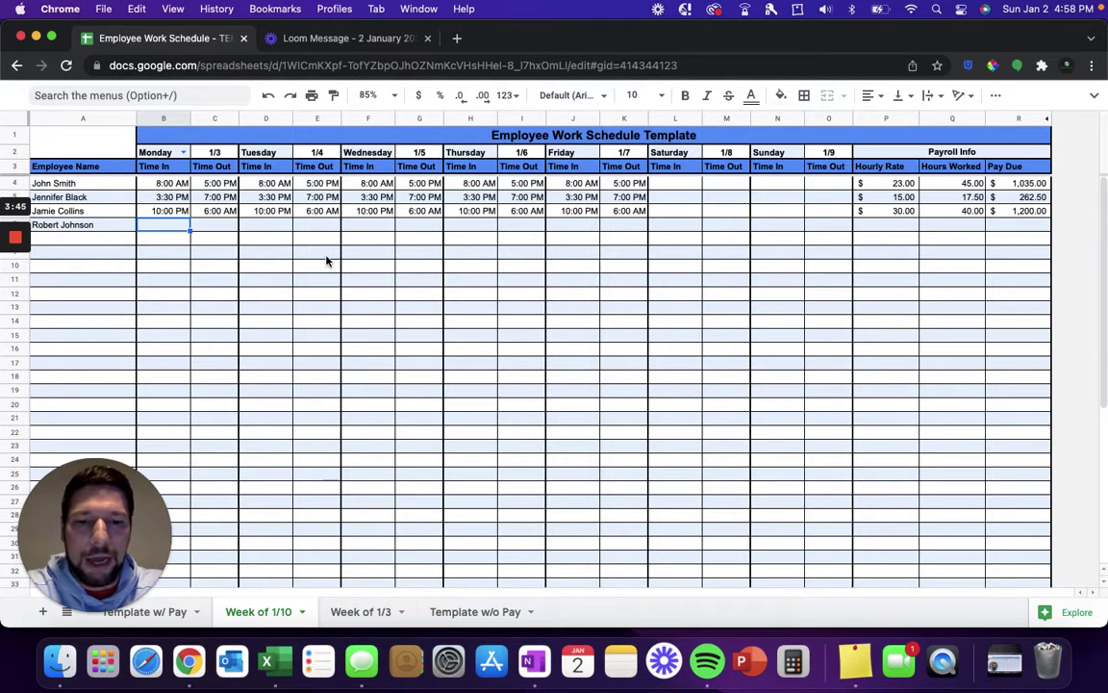
Step: Enter Monday 6:30 PM–10:00 PM and Tuesday 7 AM–5:00 PM shift times in B7:E7
{"action": "type", "text": "6:30 PM"}
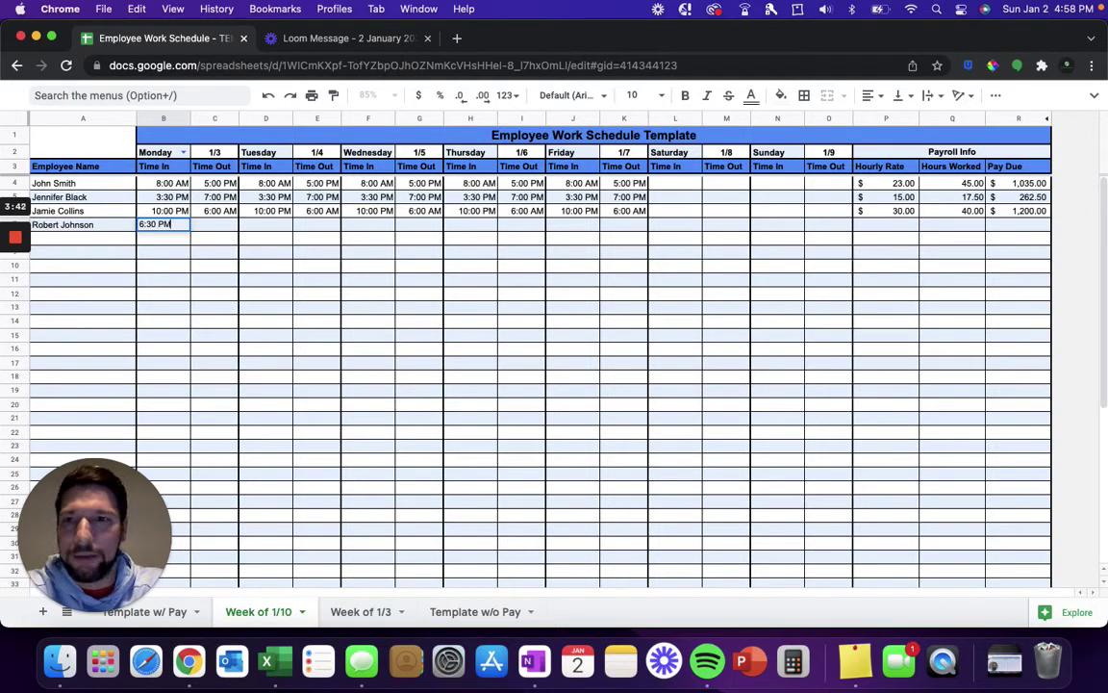
{"action": "key", "text": "Tab"}
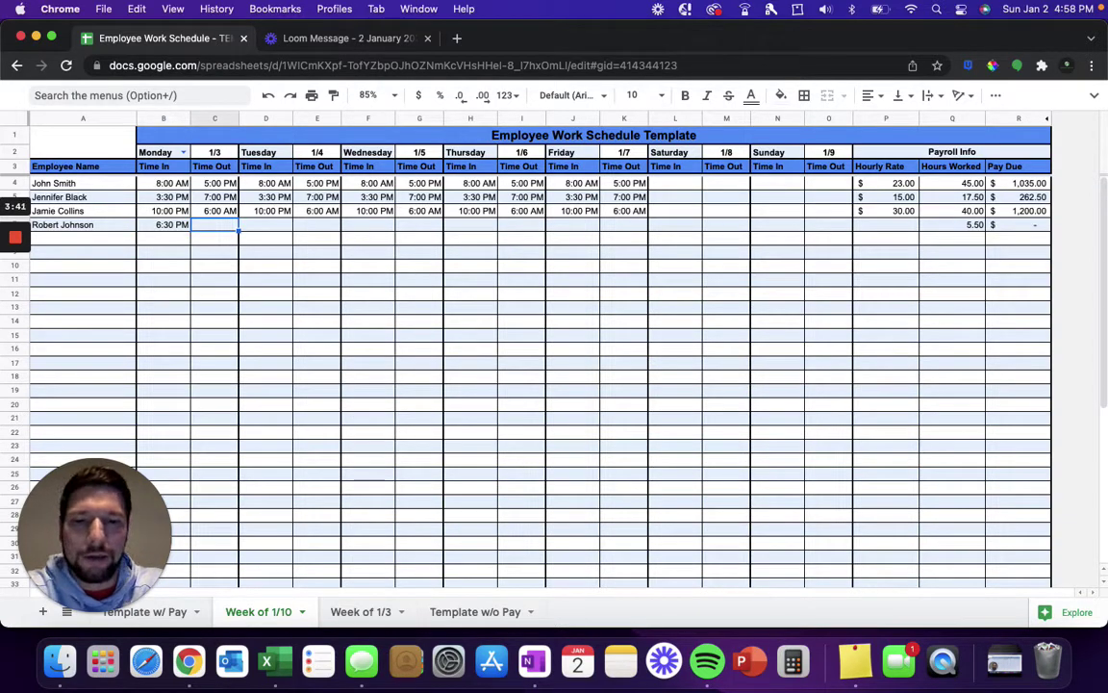
{"action": "type", "text": "10pm"}
{"action": "key", "text": "Tab"}
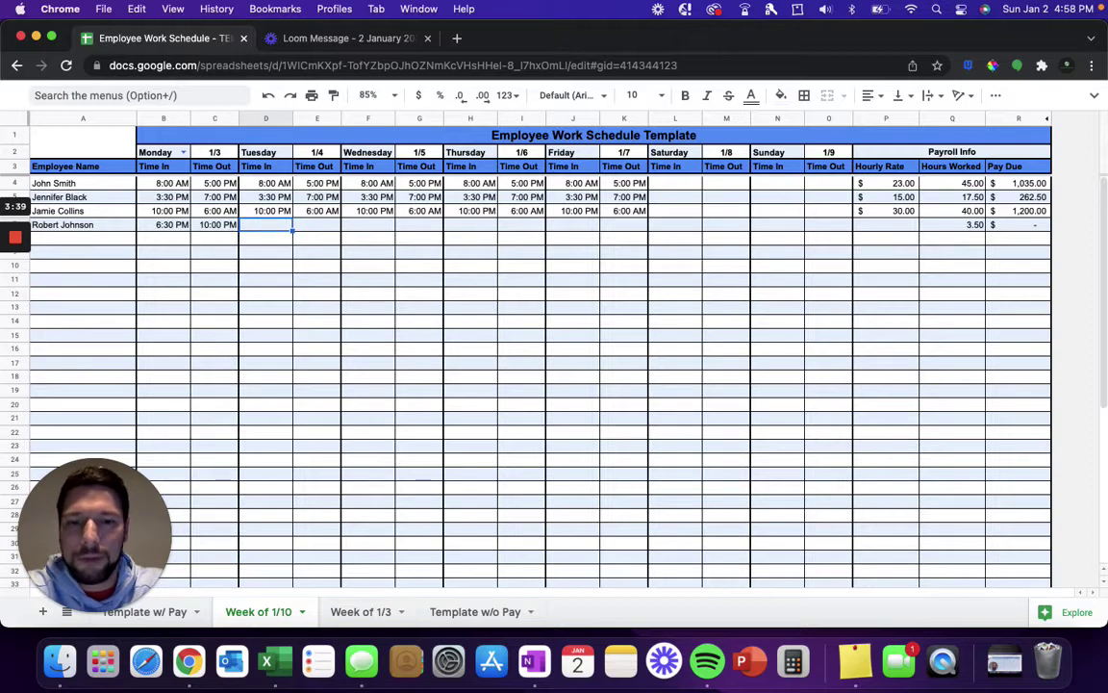
{"action": "type", "text": "7:AM"}
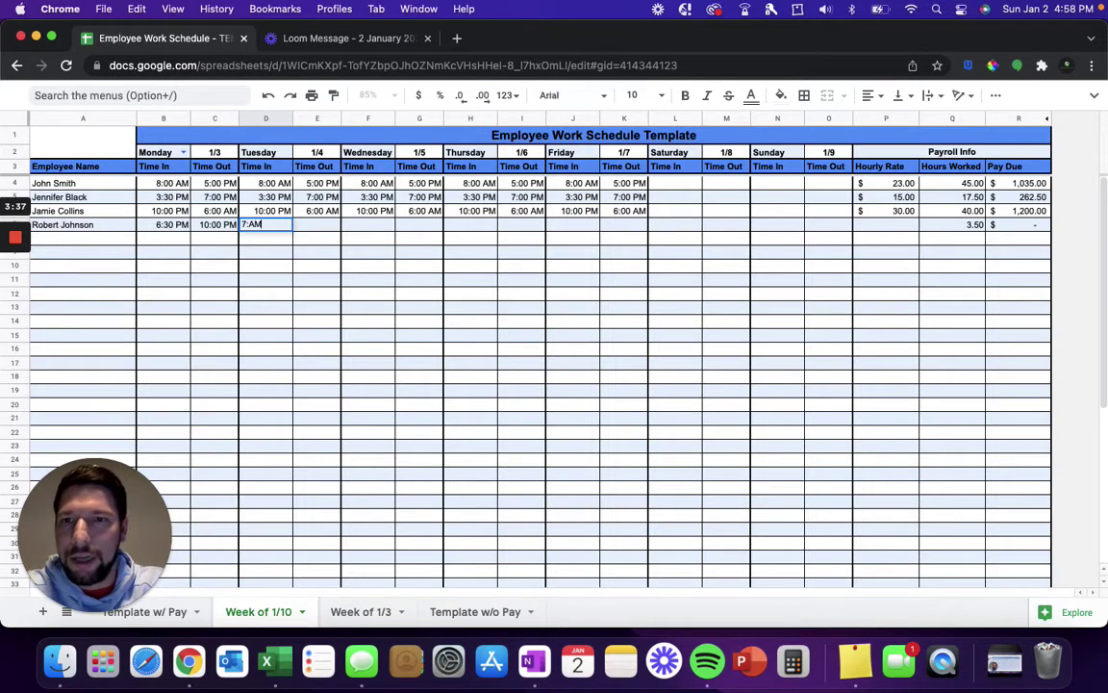
{"action": "key", "text": "Tab"}
{"action": "type", "text": "5pm"}
{"action": "key", "text": "Tab"}
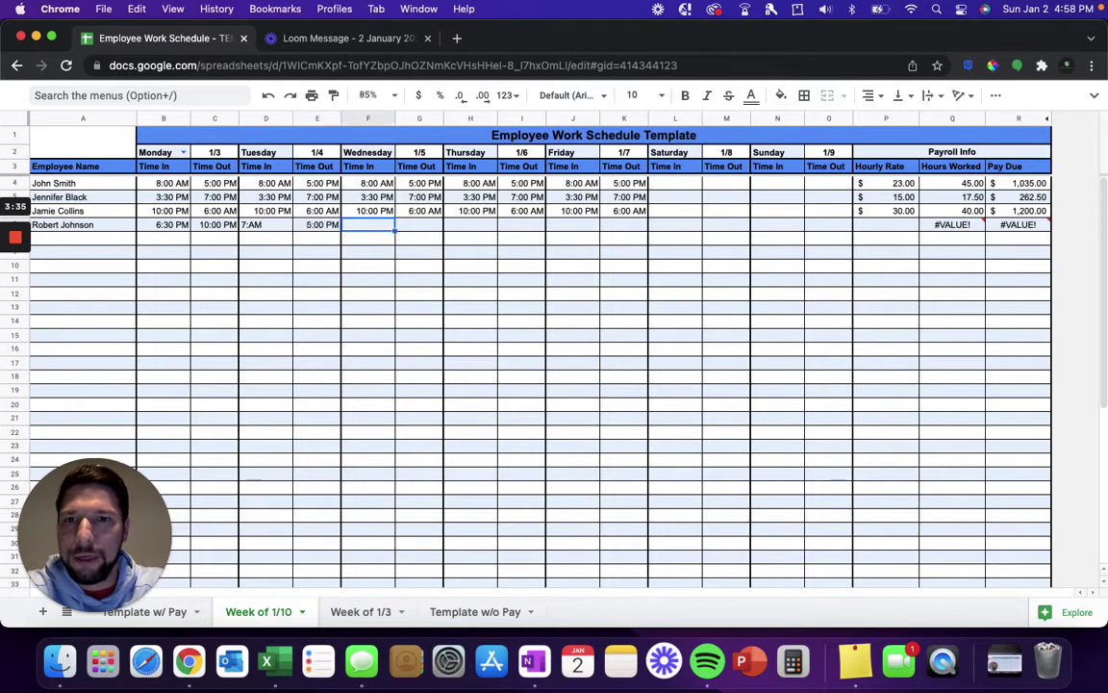
Step: Correct the Tuesday start in D7 to 7:00 AM, fixing the #VALUE! error for 13.50 hours
{"action": "left_click", "coordinate": [262, 225]}
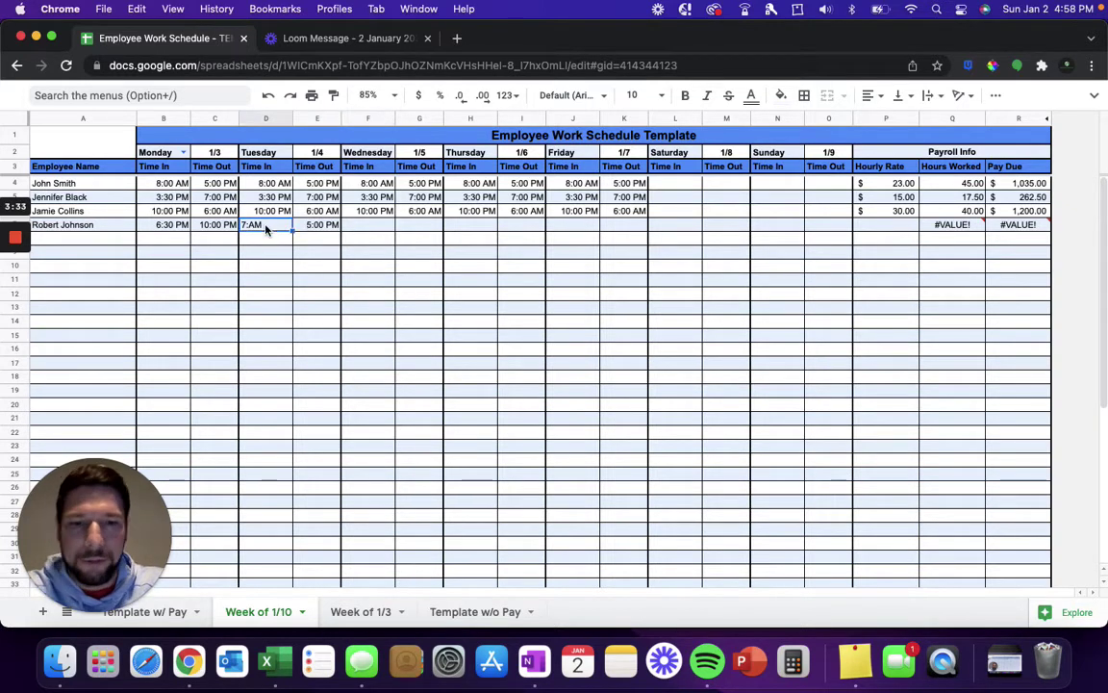
{"action": "type", "text": "7"}
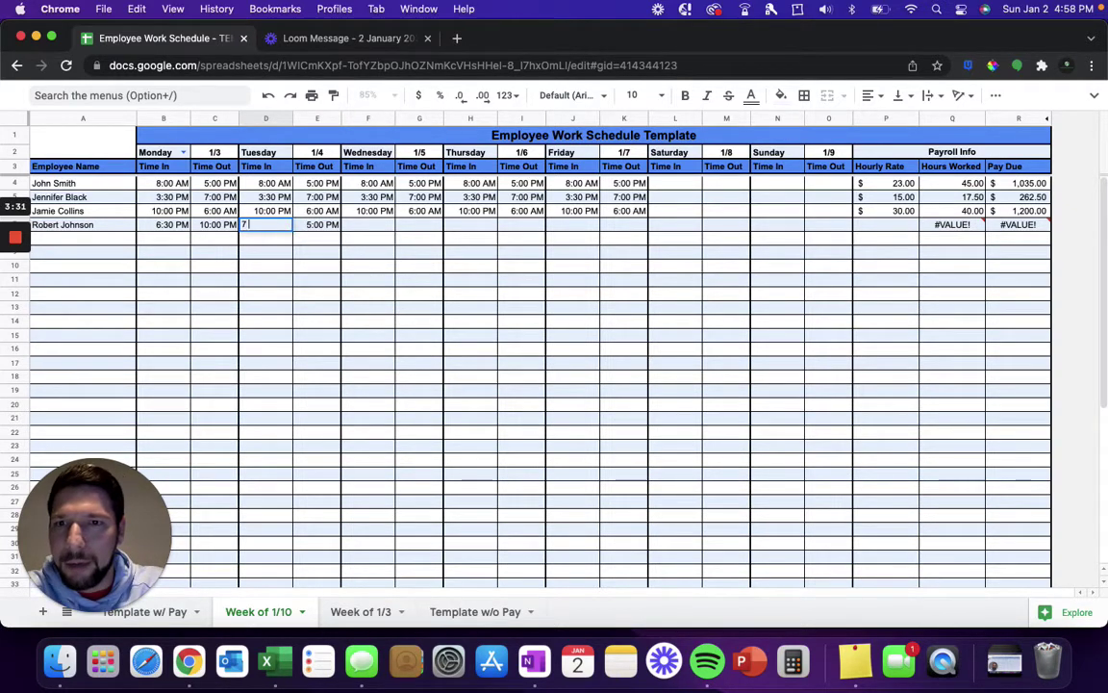
{"action": "type", "text": ":00 AM"}
{"action": "key", "text": "Return"}
{"action": "left_click", "coordinate": [381, 234]}
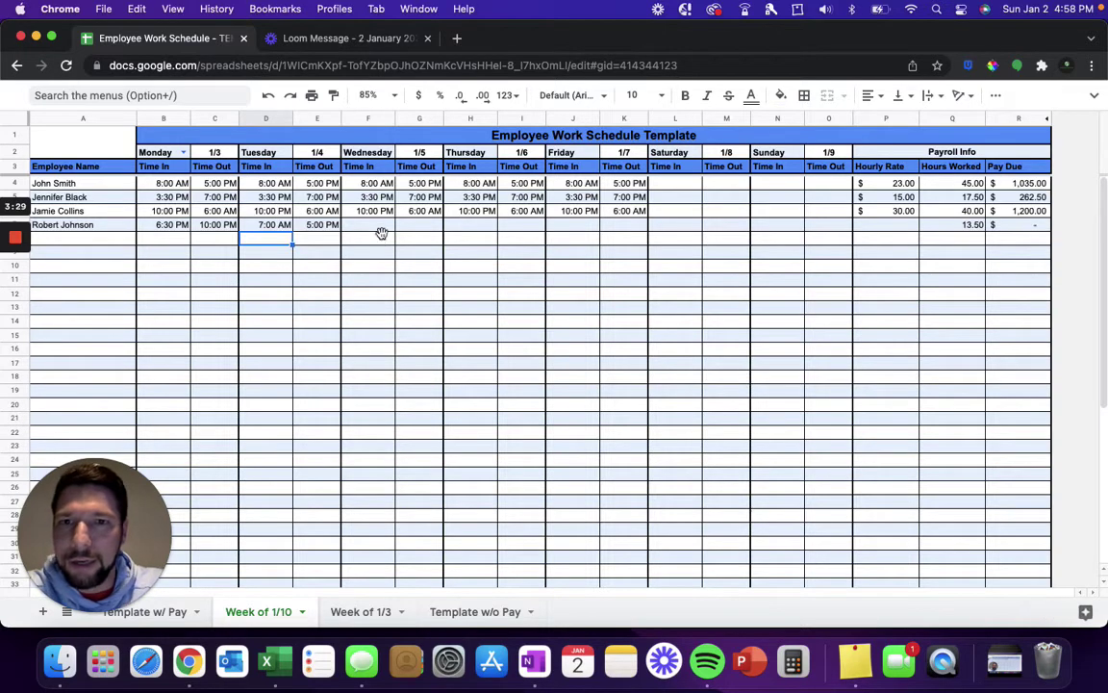
{"action": "left_click", "coordinate": [387, 227]}
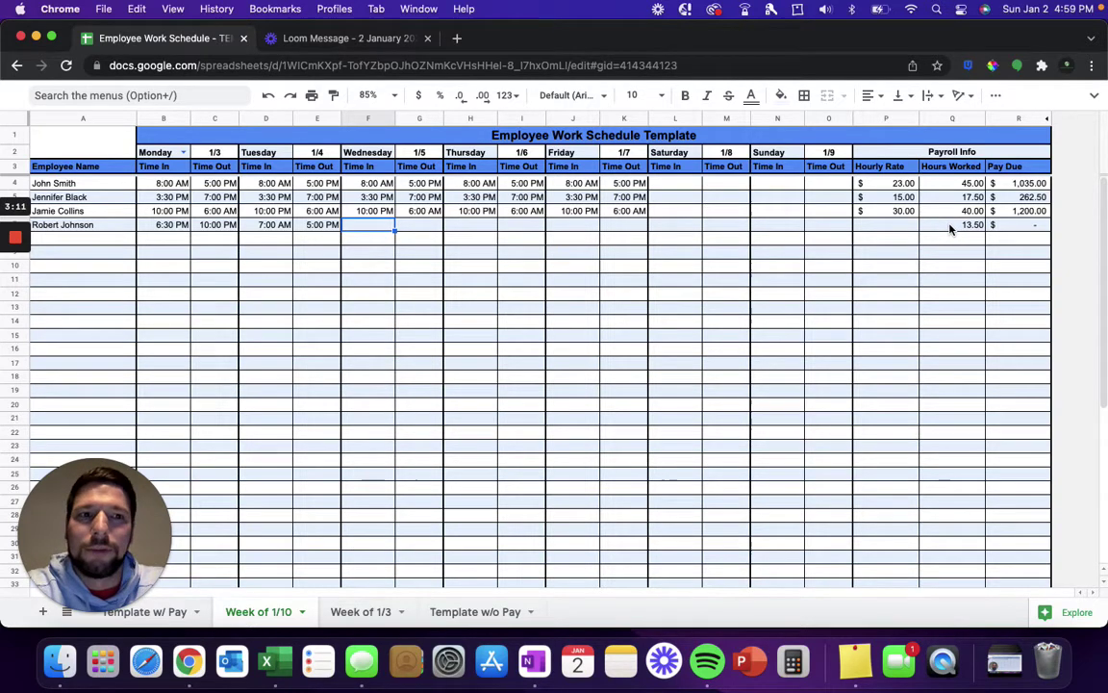
{"action": "left_click", "coordinate": [950, 224]}
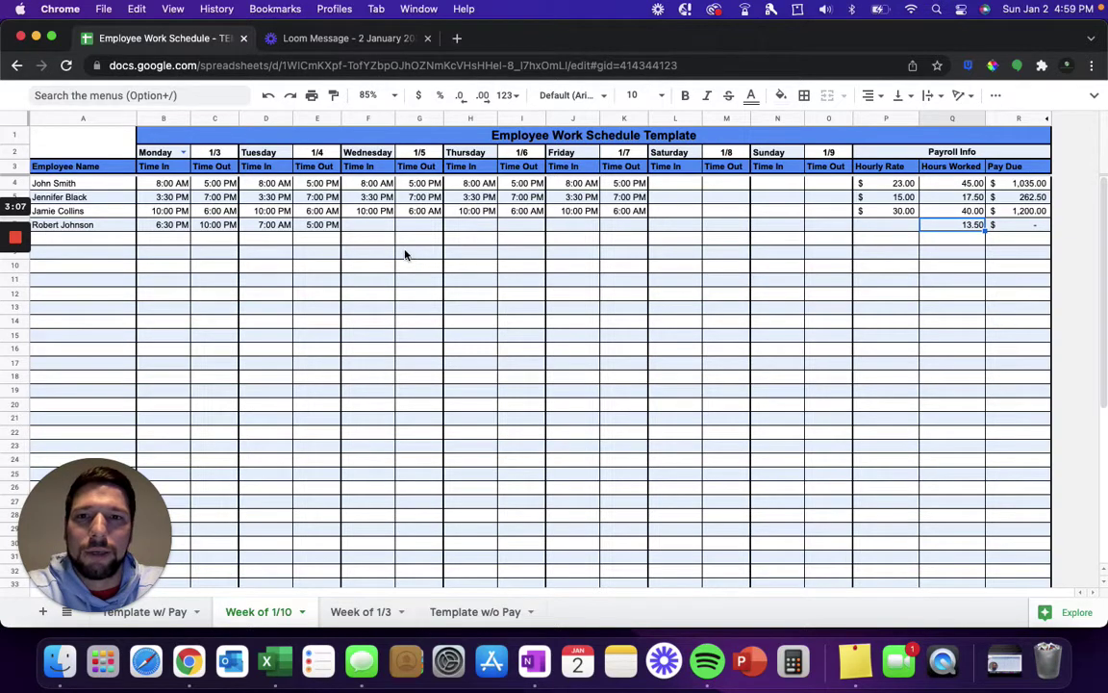
{"action": "left_click", "coordinate": [375, 227]}
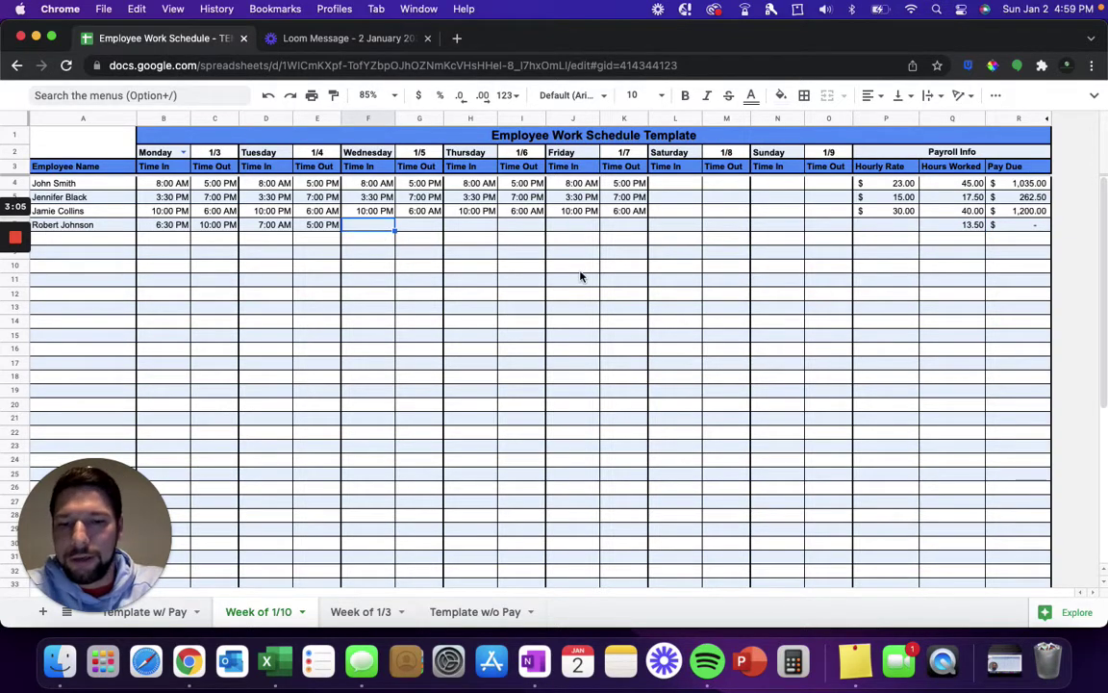
Step: Enter Wednesday 10:00 PM–7:00 AM and Thursday 10:00 PM–6:00 AM shifts, totalling 30.50 hours
{"action": "type", "text": "10:00"}
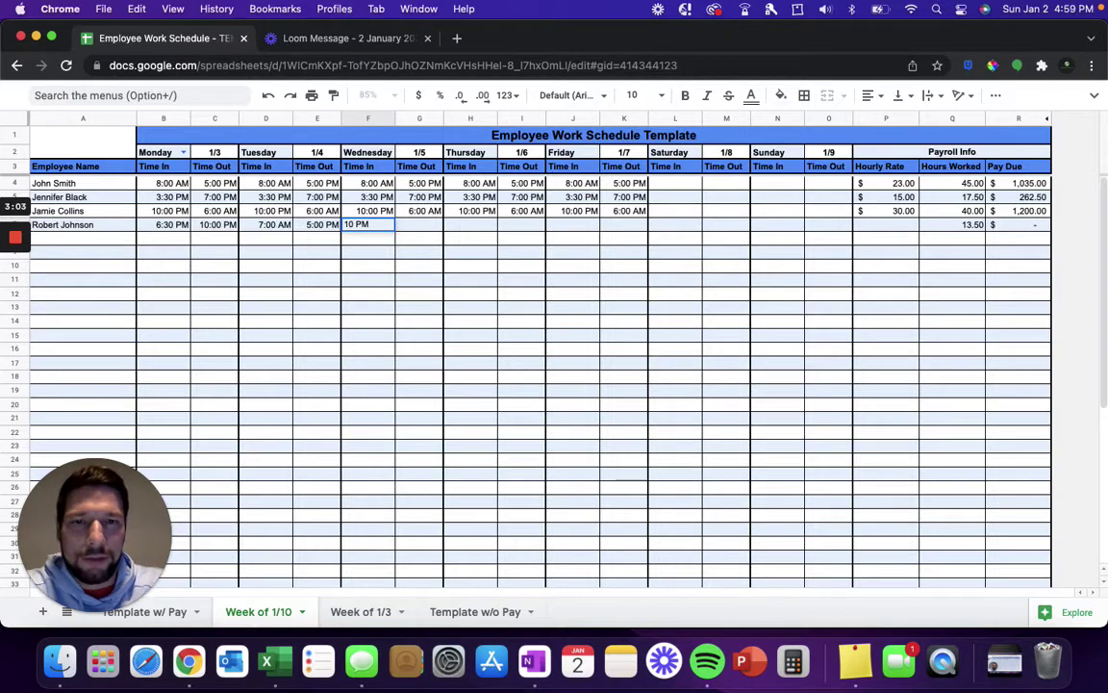
{"action": "type", "text": " PM"}
{"action": "key", "text": "Tab"}
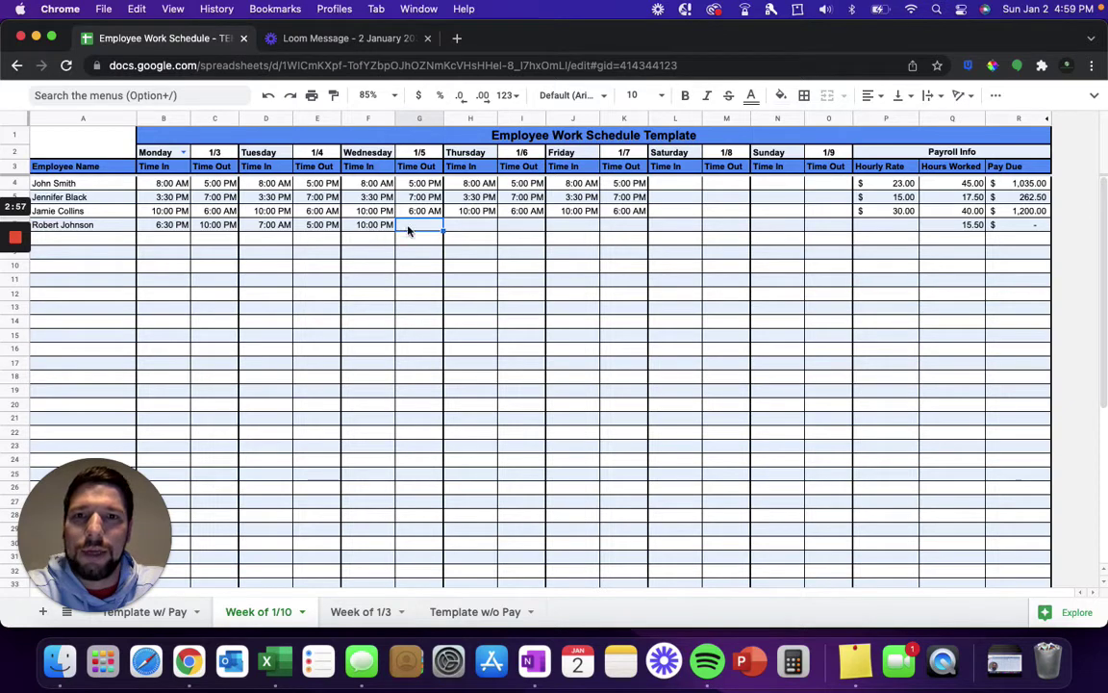
{"action": "type", "text": "7 AM"}
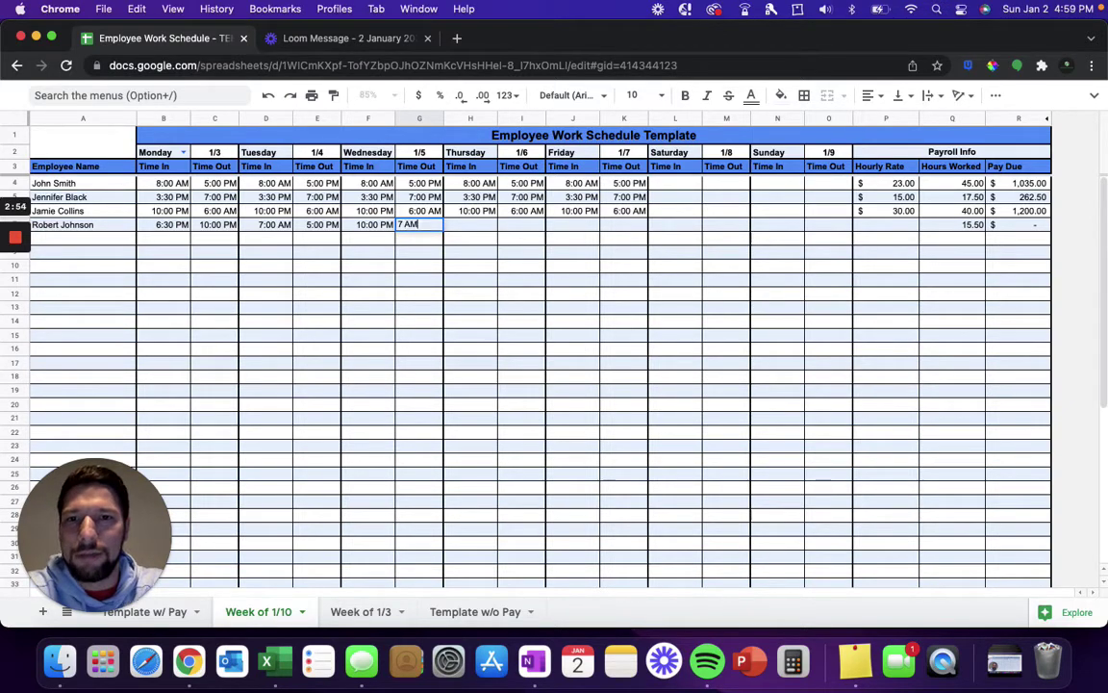
{"action": "key", "text": "Tab"}
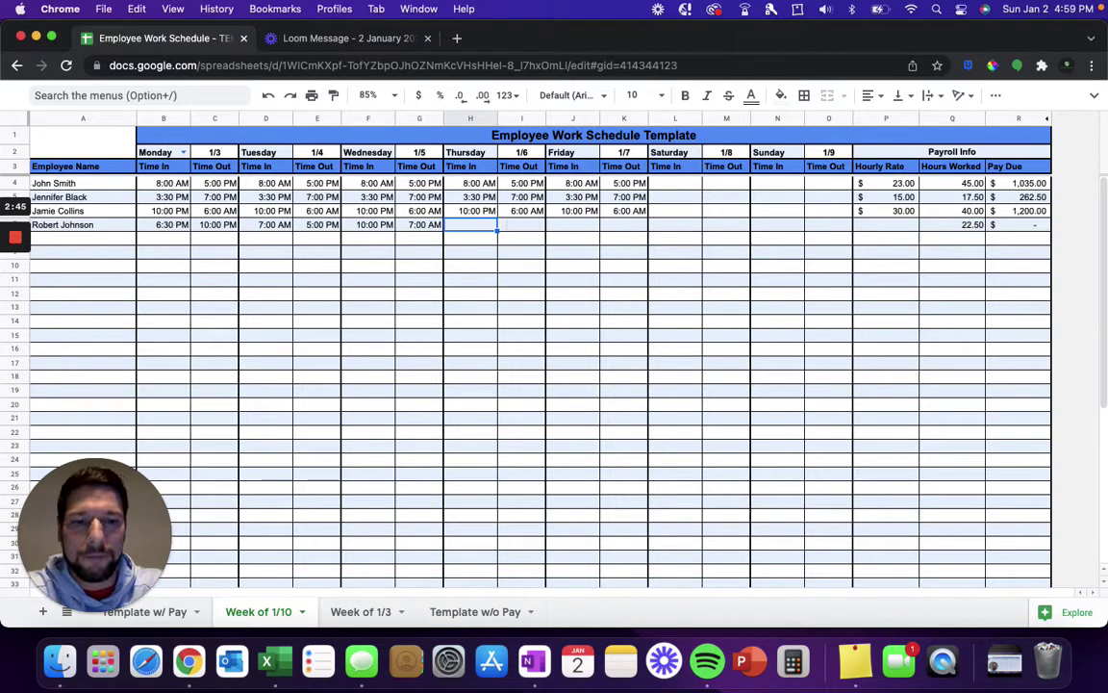
{"action": "type", "text": "10pm"}
{"action": "key", "text": "Tab"}
{"action": "type", "text": "6"}
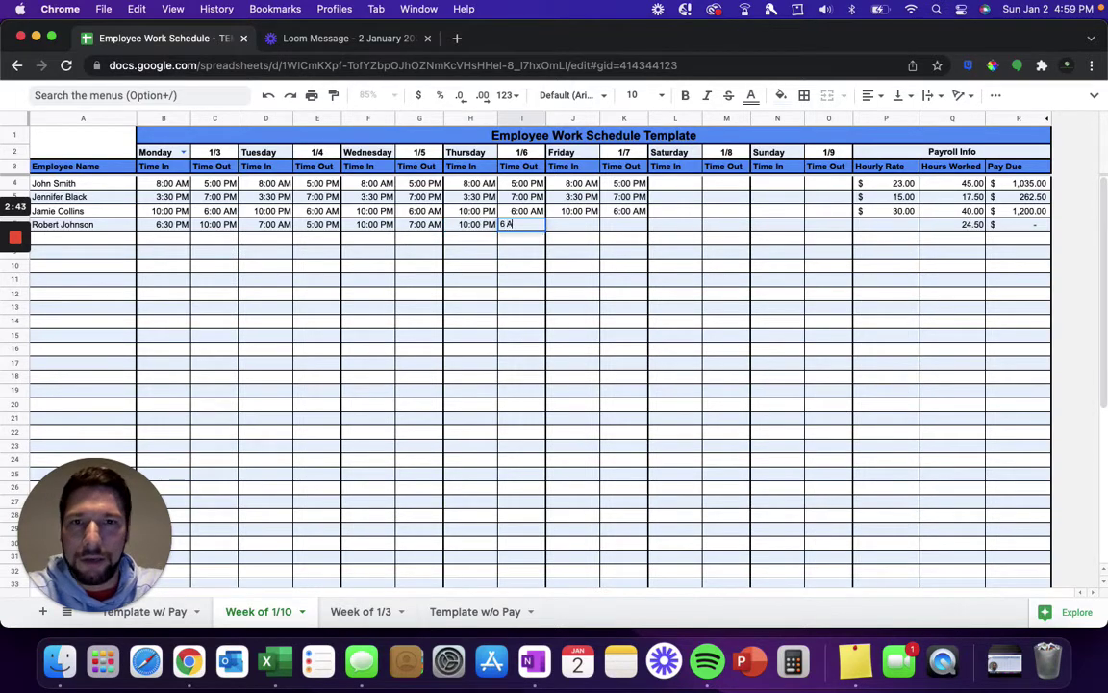
{"action": "key", "text": "Tab"}
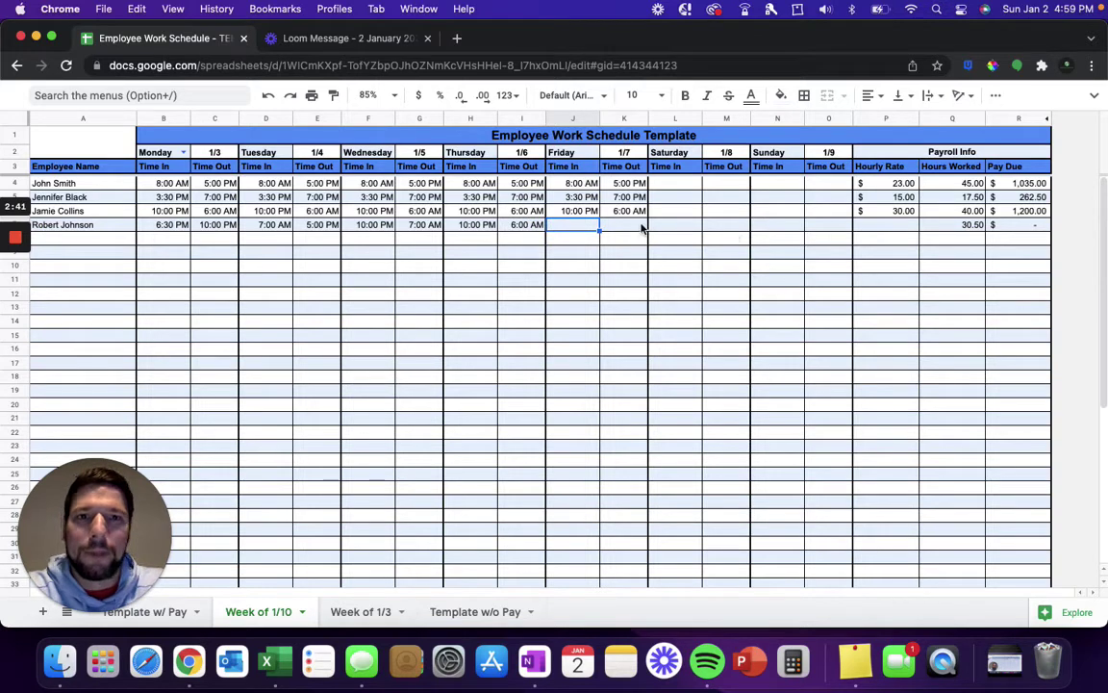
{"action": "left_click", "coordinate": [634, 228]}
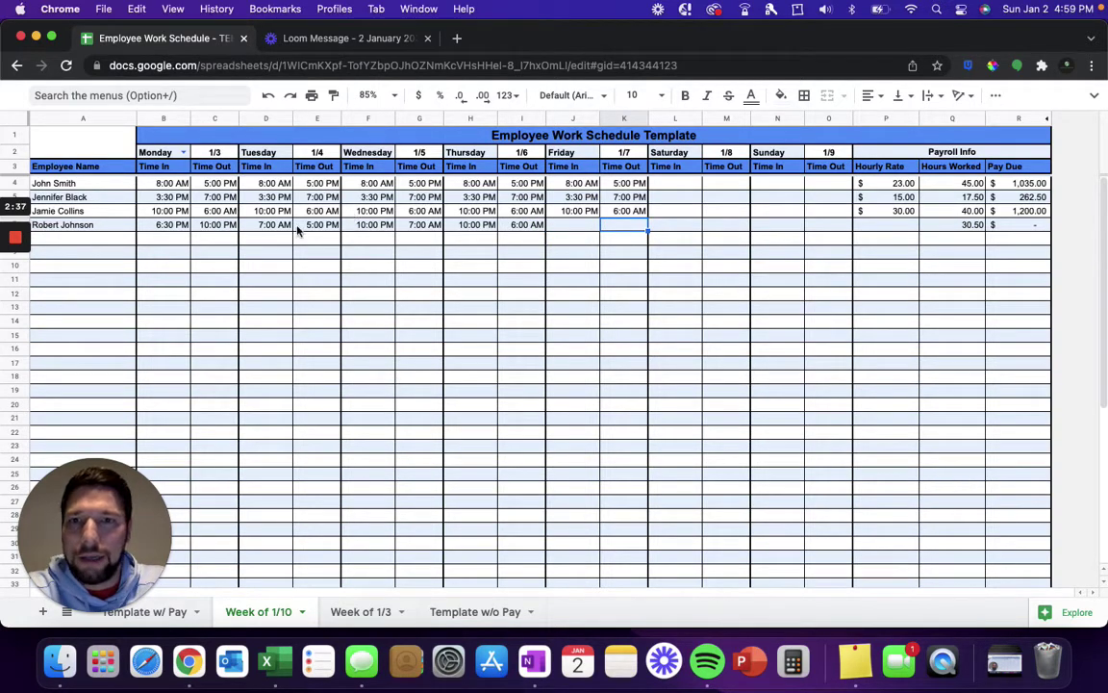
{"action": "left_click", "coordinate": [878, 229]}
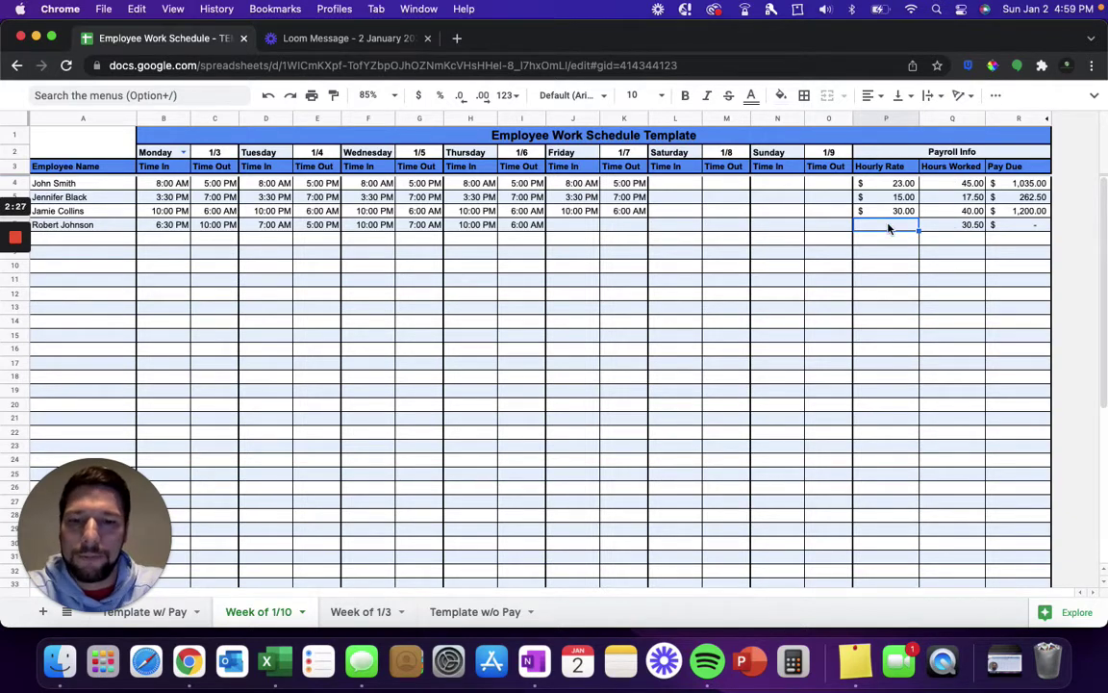
Step: Set the fourth employee's hourly rate to $25.00 for 762.50 pay due, then view Template w/o Pay
{"action": "type", "text": "25"}
{"action": "key", "text": "Return"}
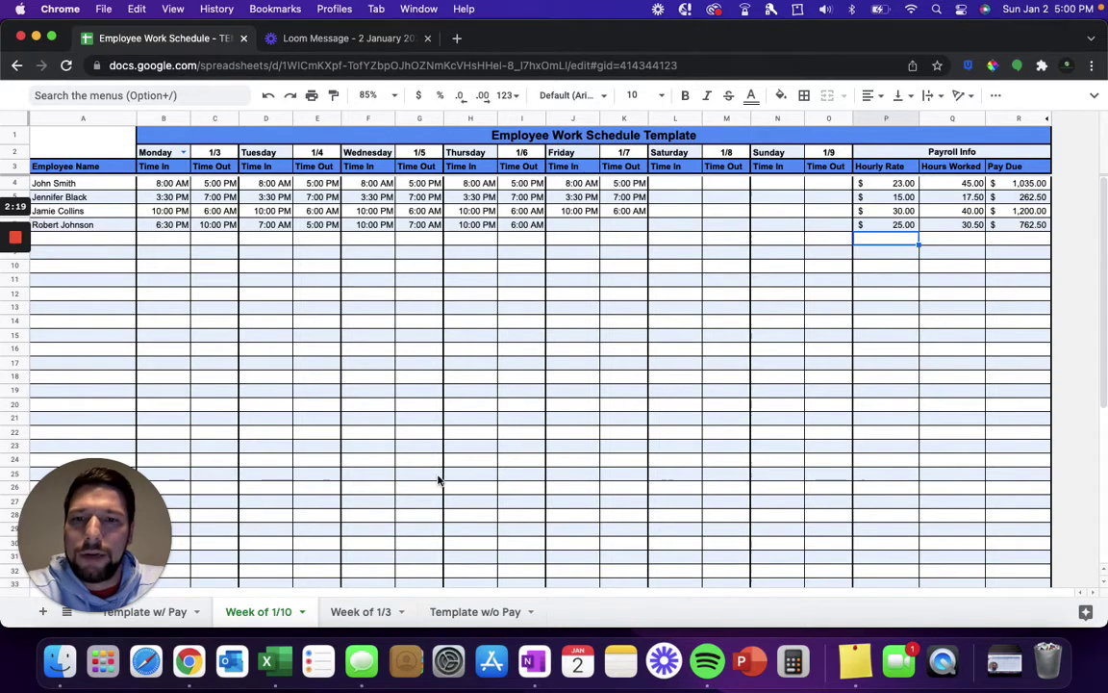
{"action": "left_click", "coordinate": [465, 616]}
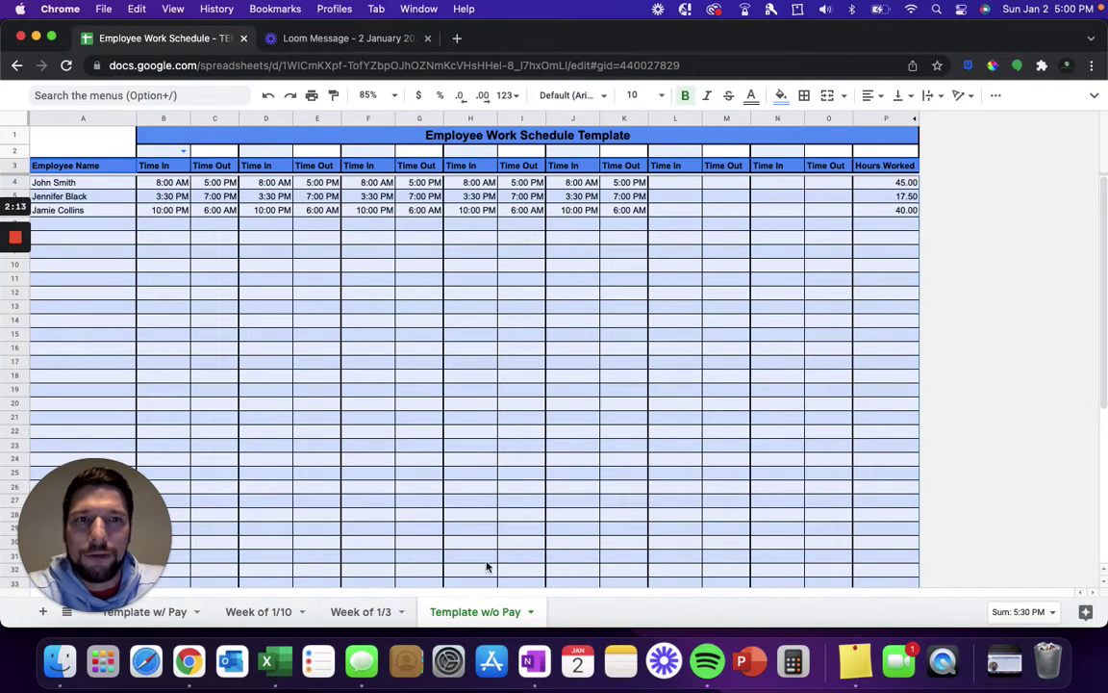
Step: Clear the whole-sheet selection and switch to the Template w/ Pay sheet
{"action": "left_click", "coordinate": [660, 281]}
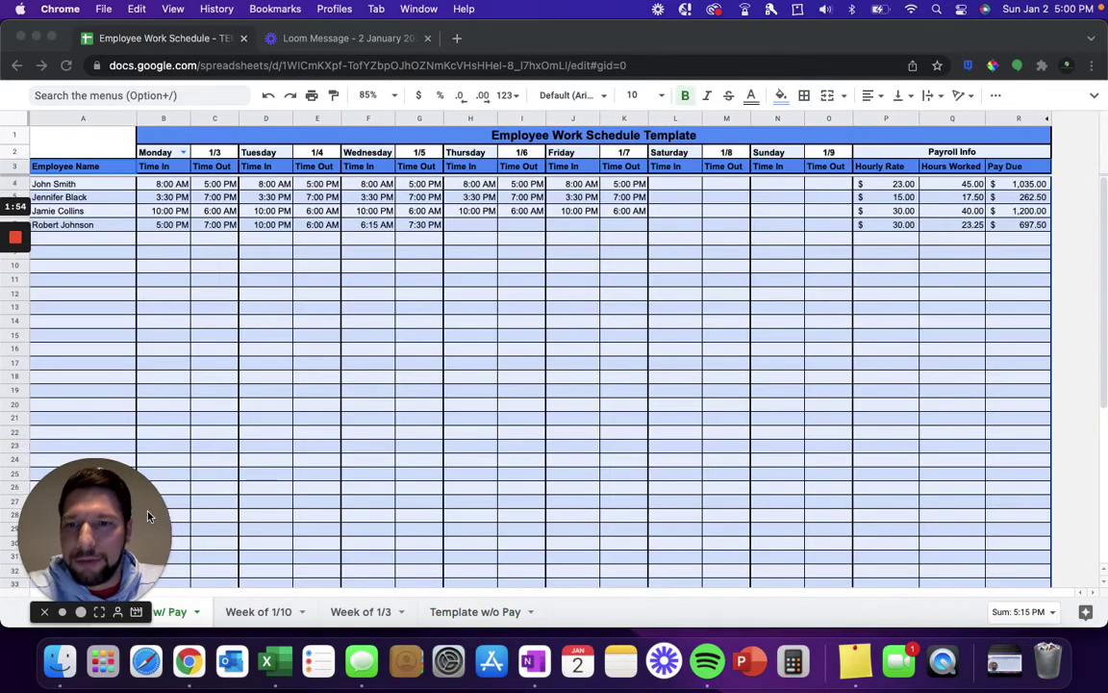
{"action": "left_click_drag", "start_coordinate": [133, 460], "coordinate": [133, 399]}
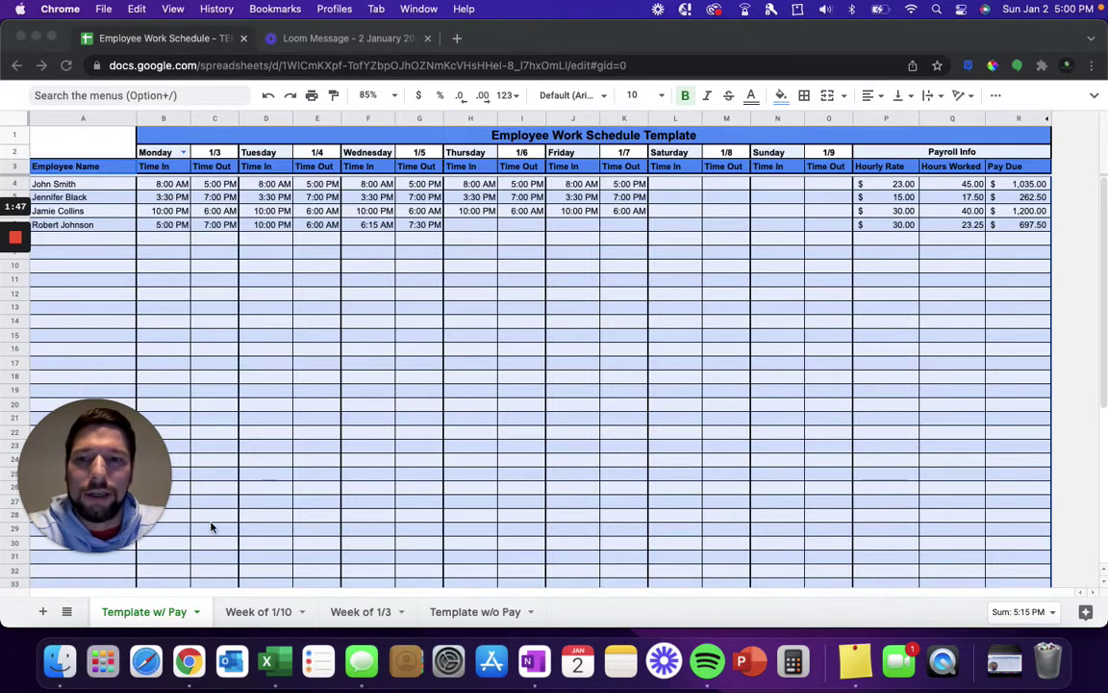
Step: Delete the names and shift times in A4:K7, the C2 date, and the P4:P7 hourly rates
{"action": "left_click", "coordinate": [105, 187]}
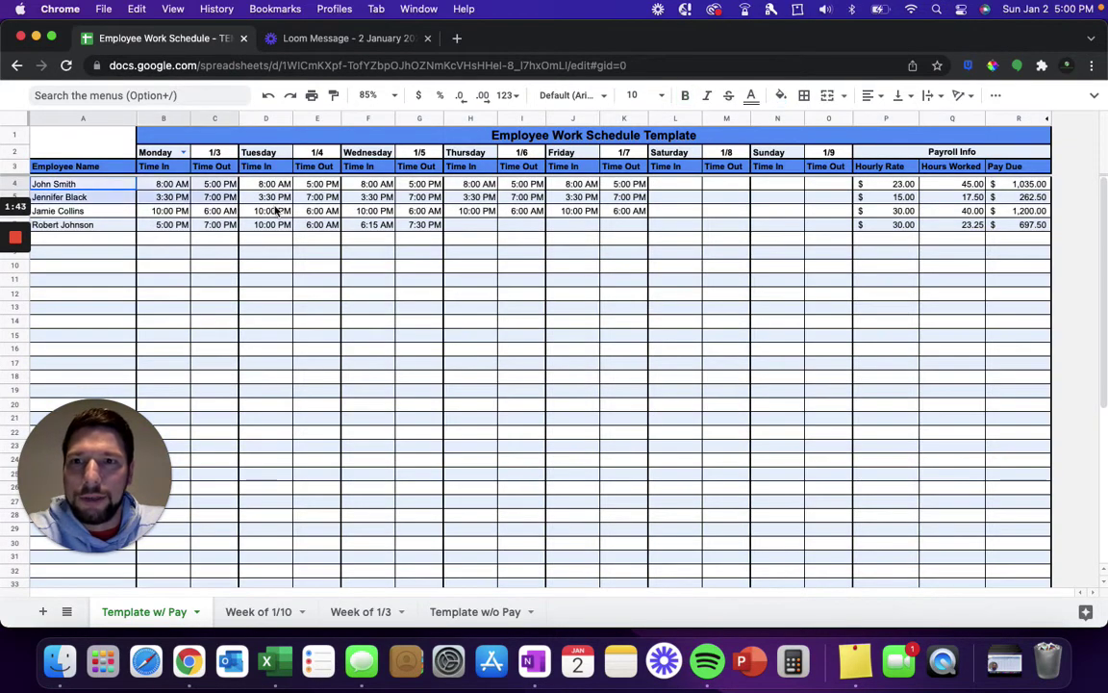
{"action": "left_click_drag", "start_coordinate": [622, 232], "coordinate": [641, 233]}
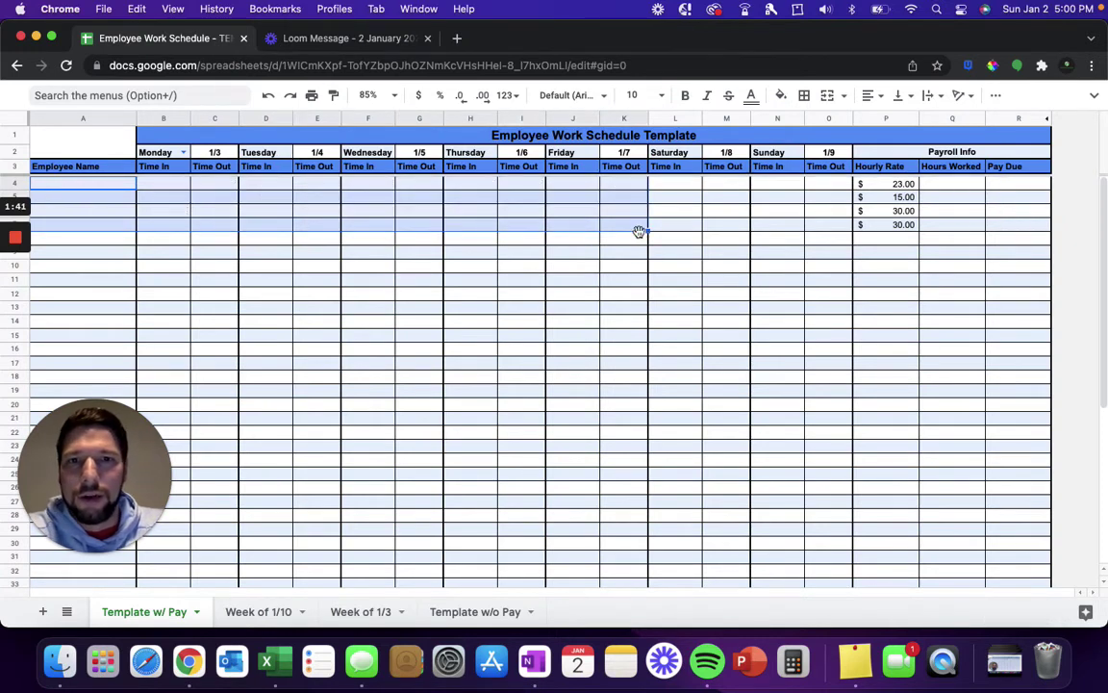
{"action": "left_click", "coordinate": [213, 152]}
{"action": "key", "text": "Delete"}
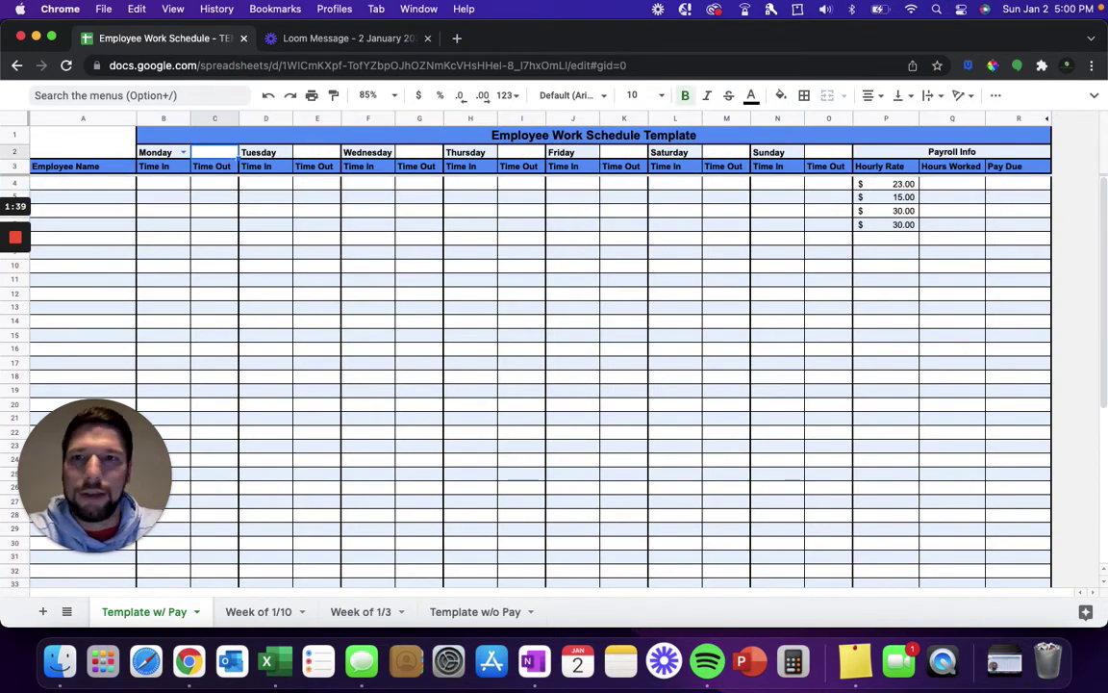
{"action": "left_click", "coordinate": [217, 212]}
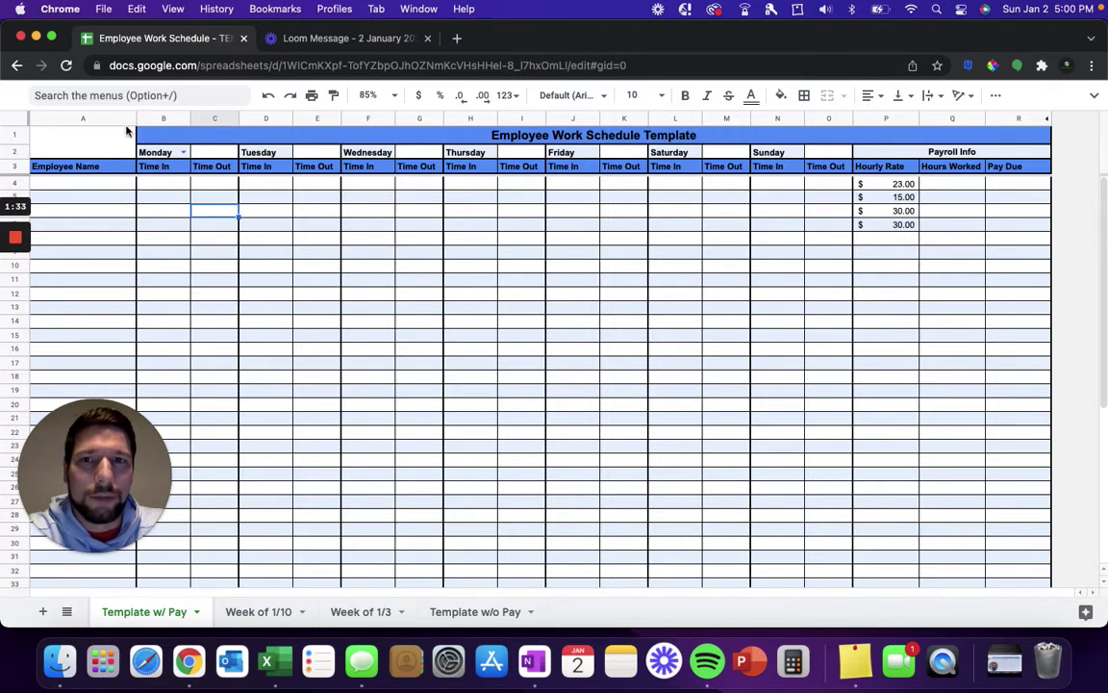
{"action": "left_click_drag", "start_coordinate": [859, 183], "coordinate": [895, 223]}
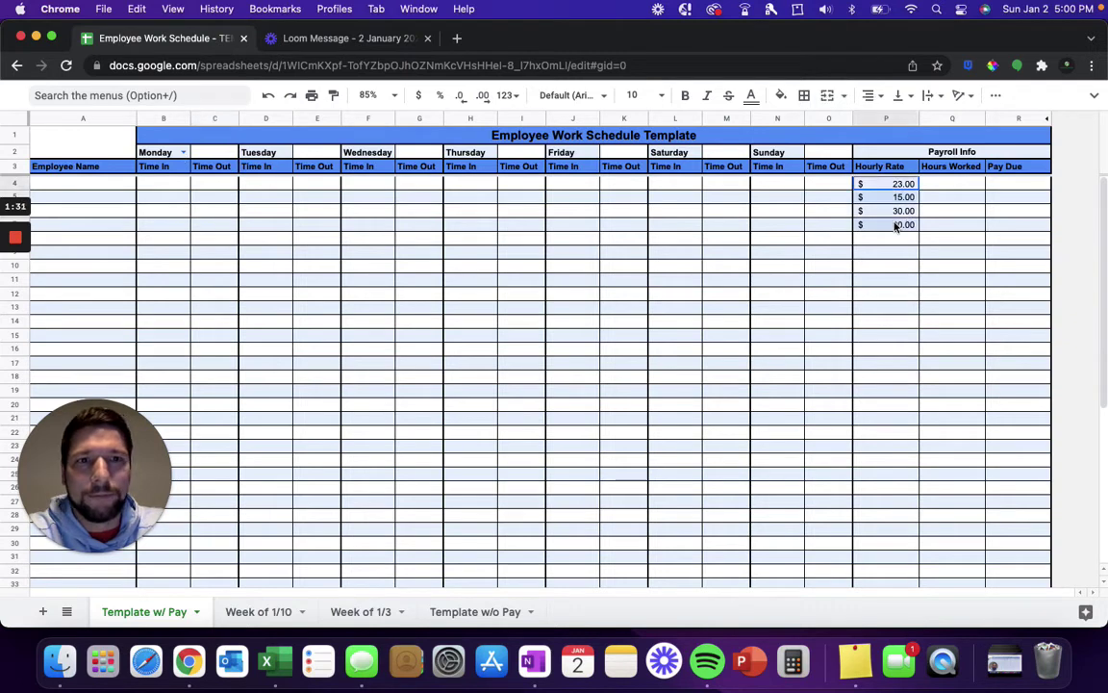
{"action": "key", "text": "Delete"}
{"action": "left_click", "coordinate": [572, 307]}
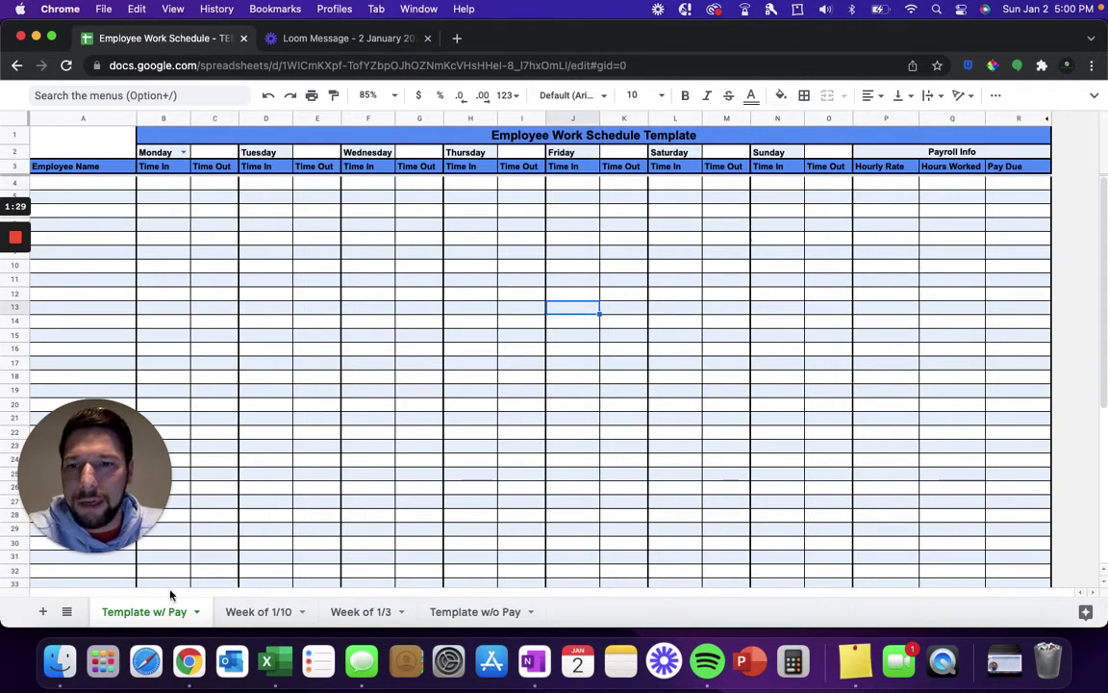
Step: Duplicate the Template w/ Pay sheet and rename the copy 'Week Jan 3rd'
{"action": "right_click", "coordinate": [164, 616]}
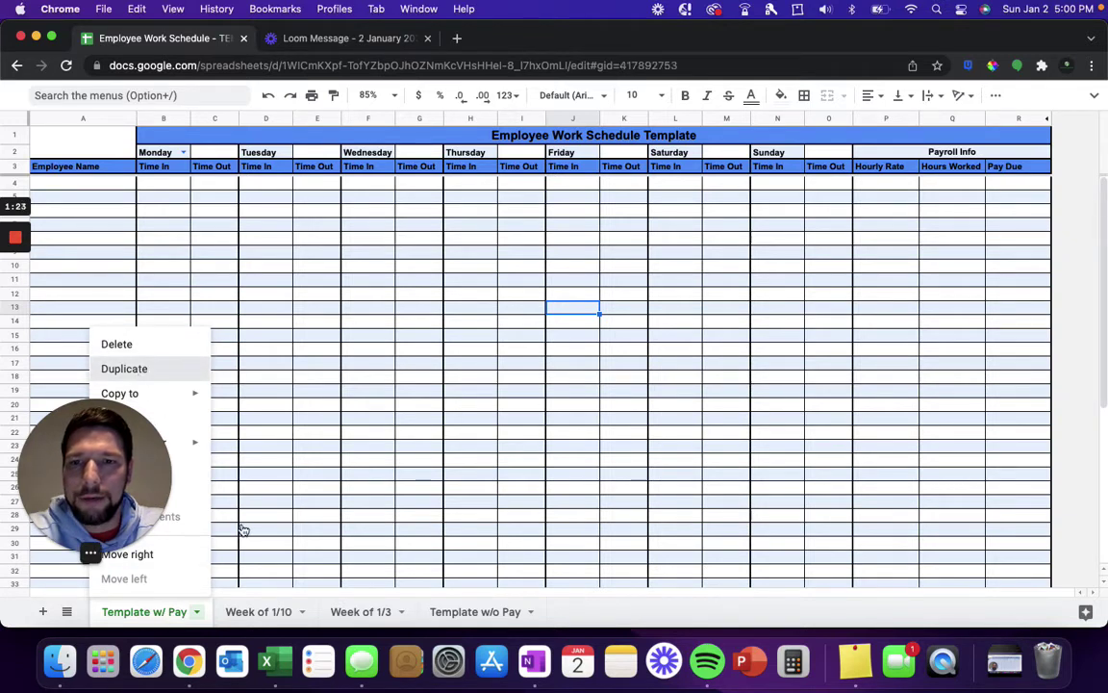
{"action": "left_click", "coordinate": [145, 371]}
{"action": "double_click", "coordinate": [309, 610]}
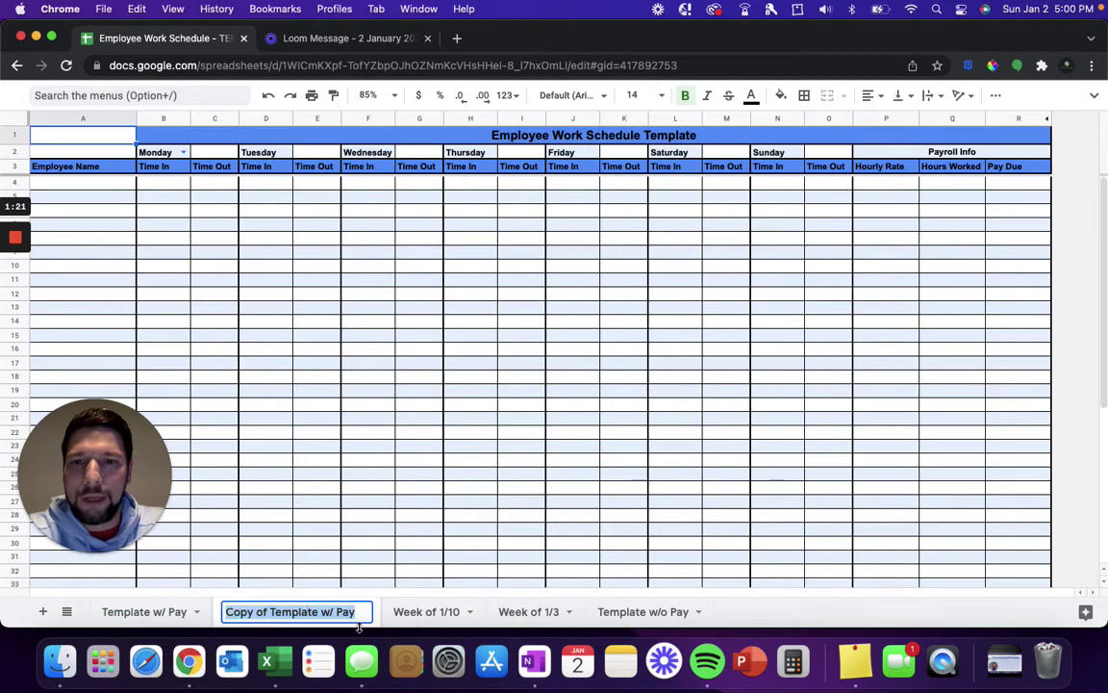
{"action": "type", "text": "Week Jan 3"}
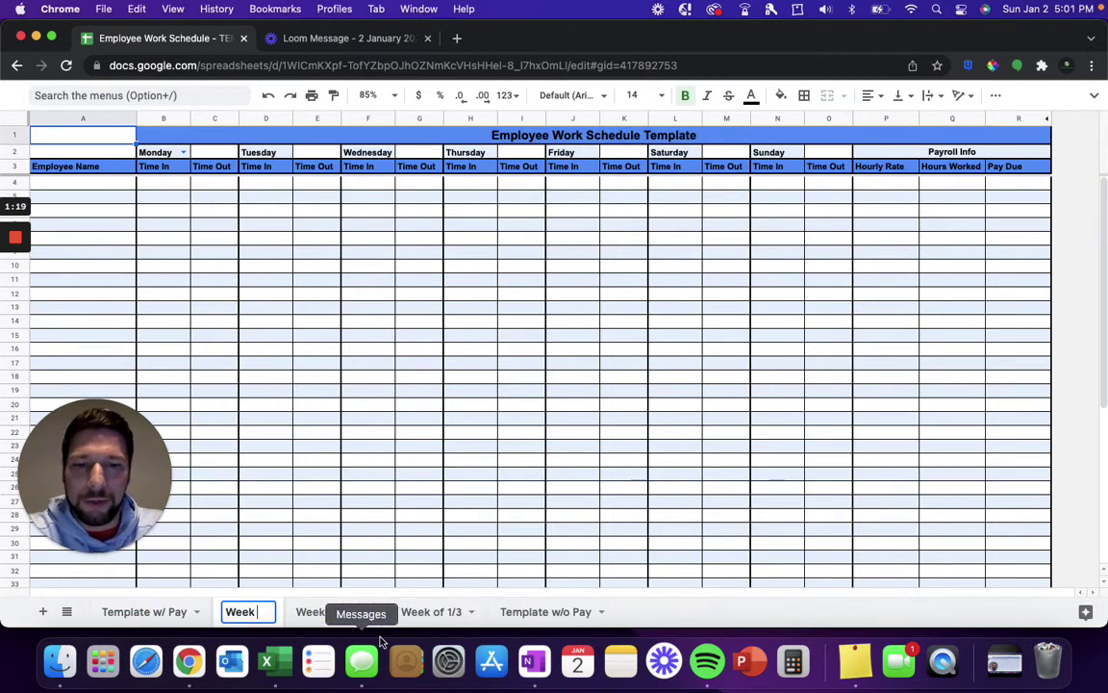
{"action": "type", "text": "rd"}
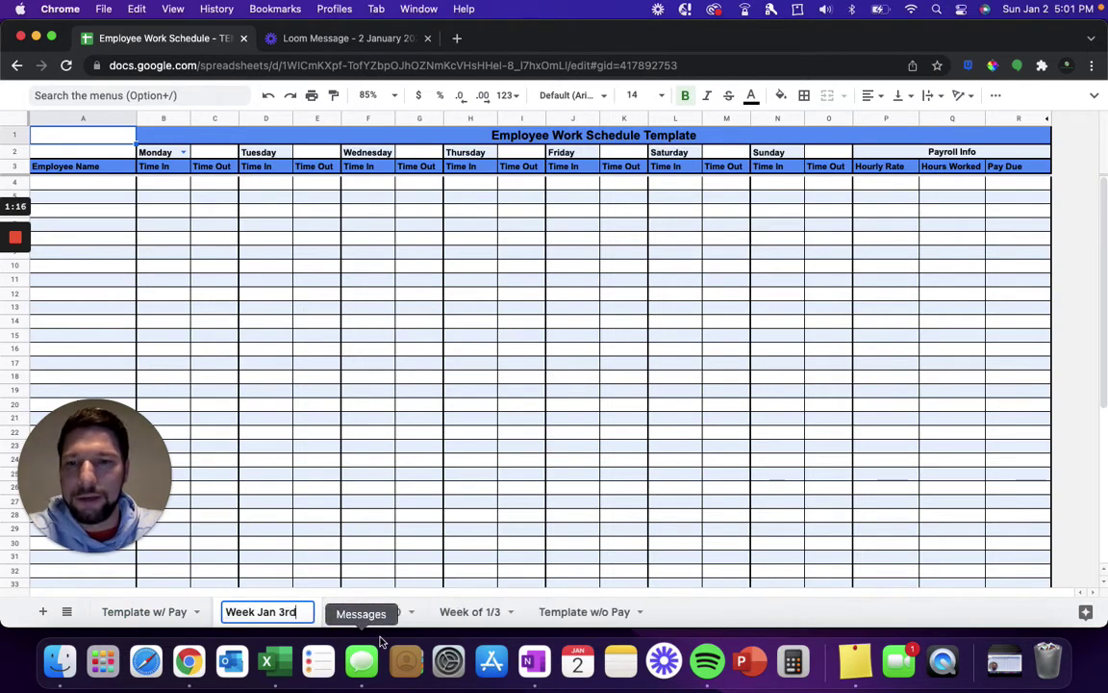
{"action": "key", "text": "Return"}
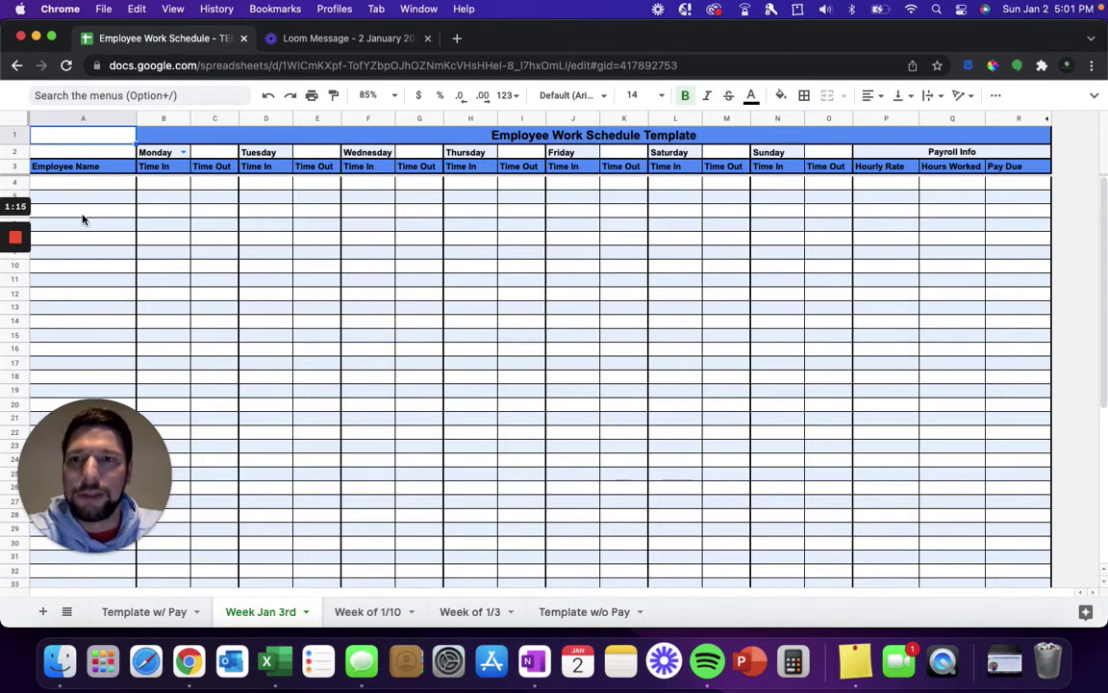
Step: Enter 1/3 in C2 so the day headers are dated 1/3 through 1/9
{"action": "left_click", "coordinate": [214, 152]}
{"action": "type", "text": "1/3"}
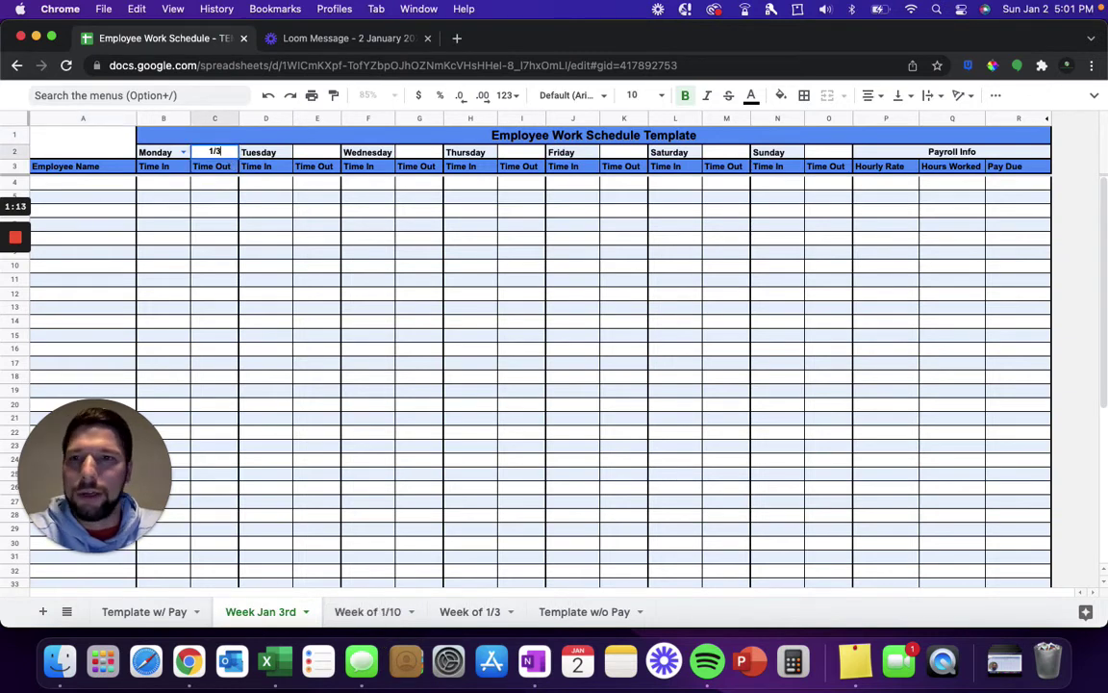
{"action": "key", "text": "Return"}
{"action": "left_click_drag", "start_coordinate": [101, 183], "coordinate": [111, 334]}
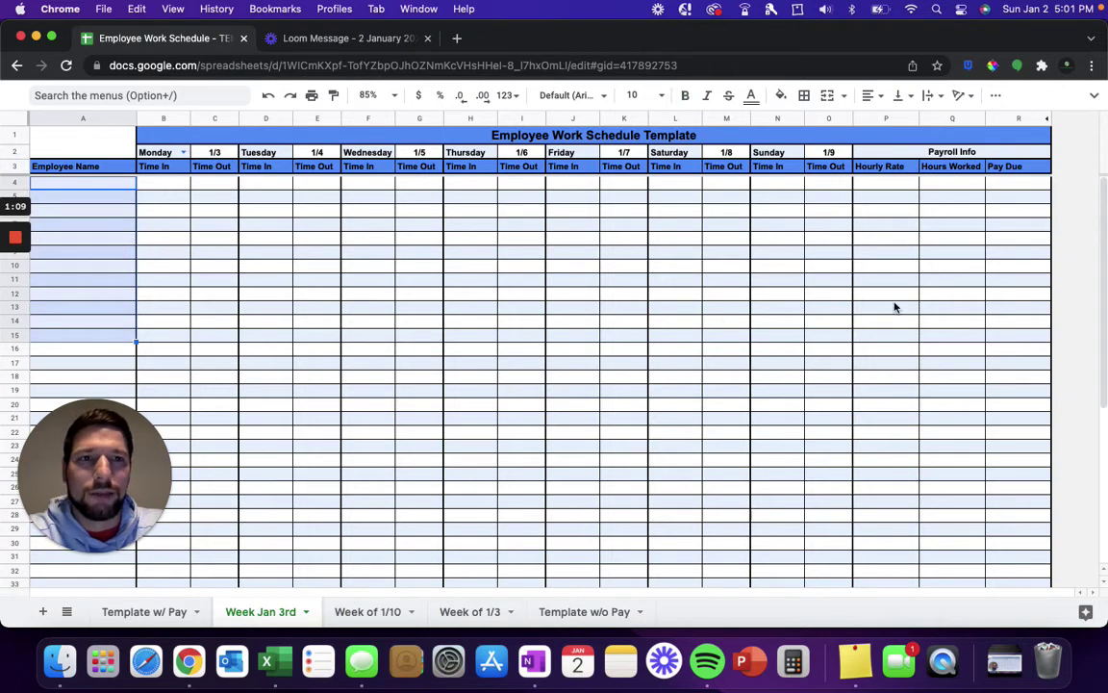
Step: Duplicate Template w/ Pay again and rename the new copy 'Week Jan 10th'
{"action": "left_click", "coordinate": [158, 618]}
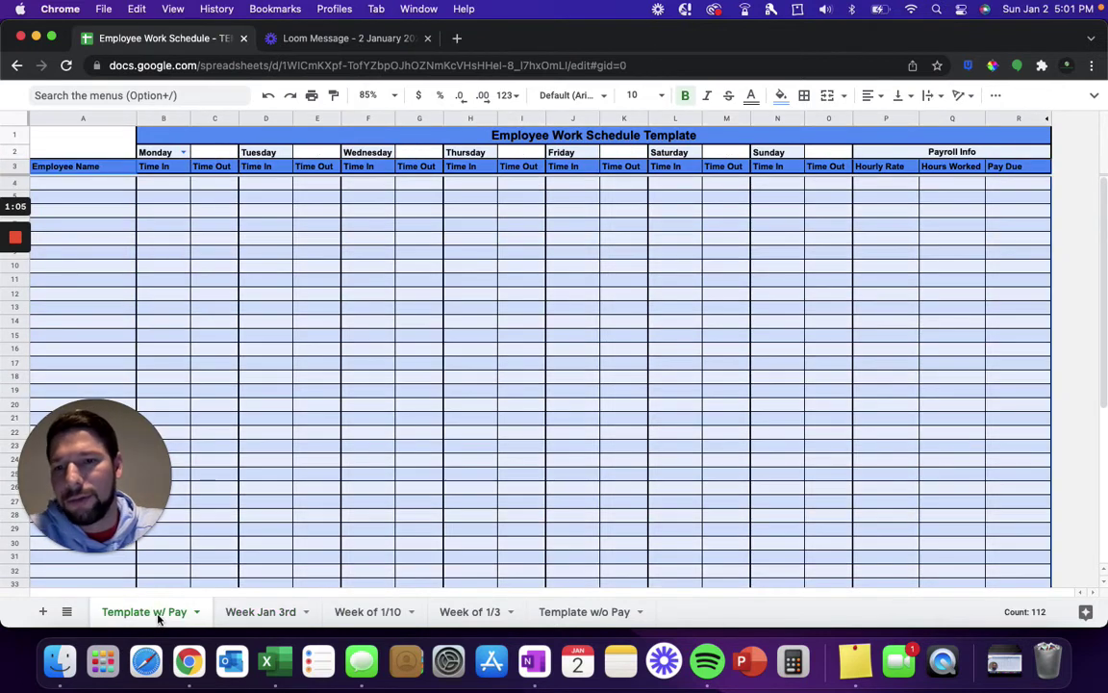
{"action": "right_click", "coordinate": [157, 617]}
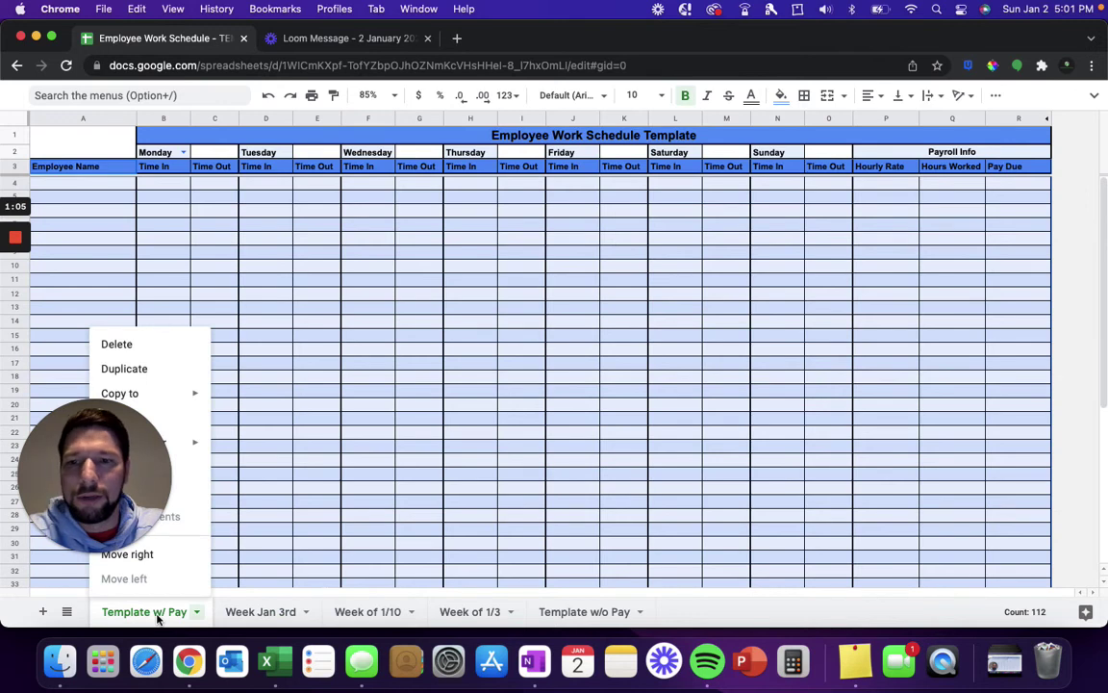
{"action": "left_click", "coordinate": [178, 370]}
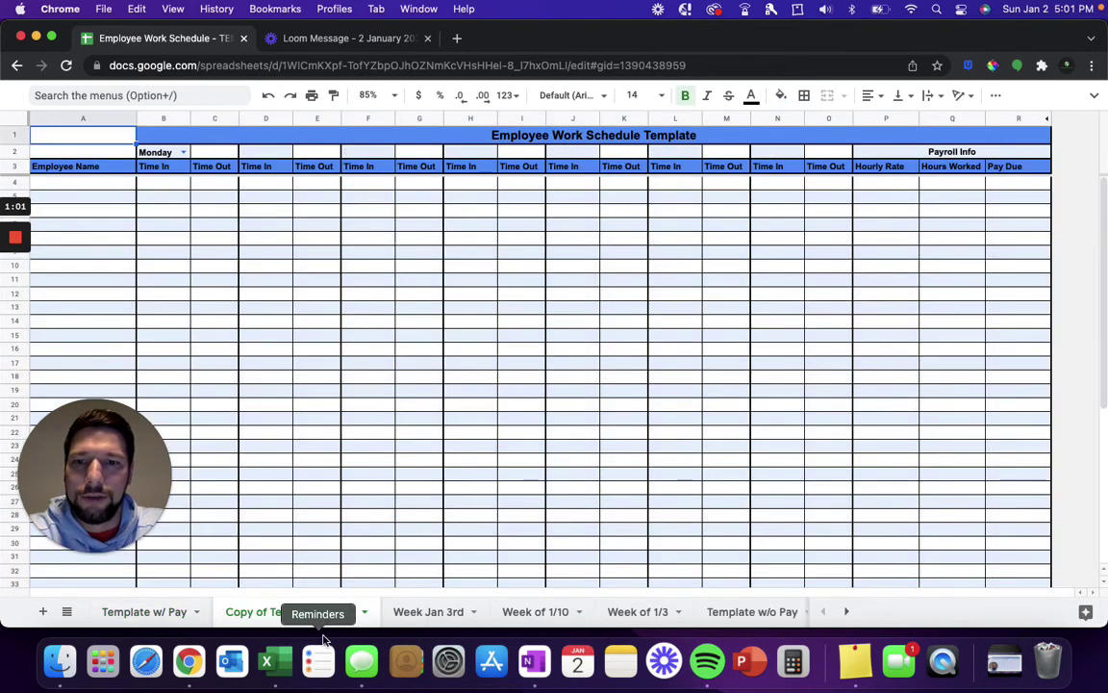
{"action": "double_click", "coordinate": [281, 614]}
{"action": "type", "text": "Week"}
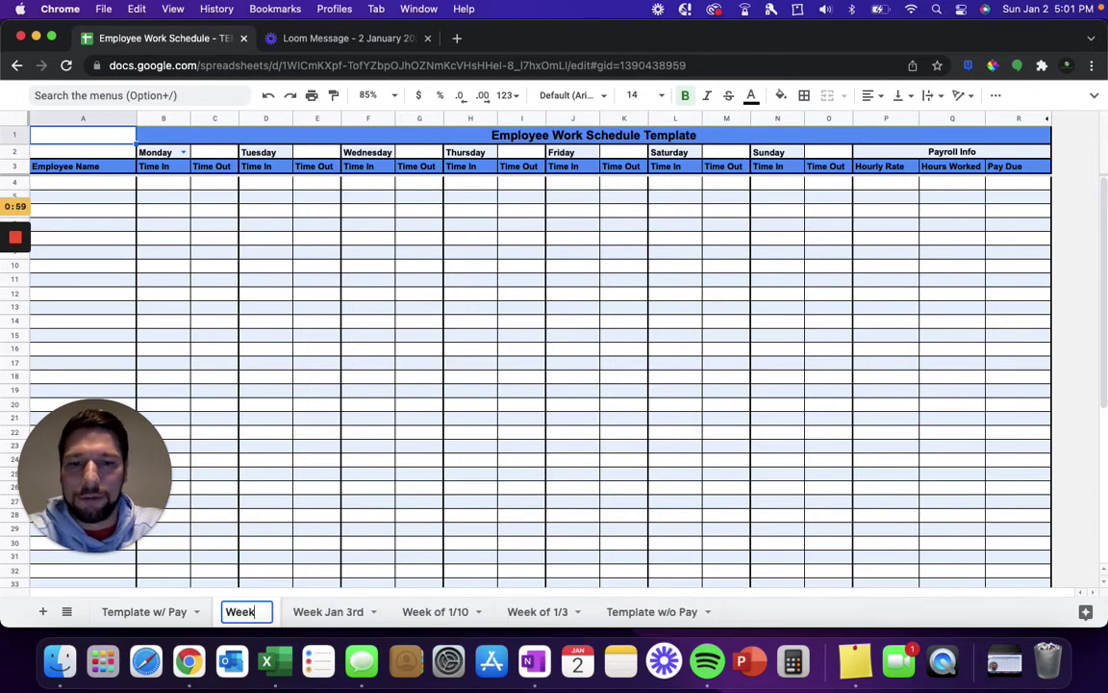
{"action": "type", "text": " Jan 10th"}
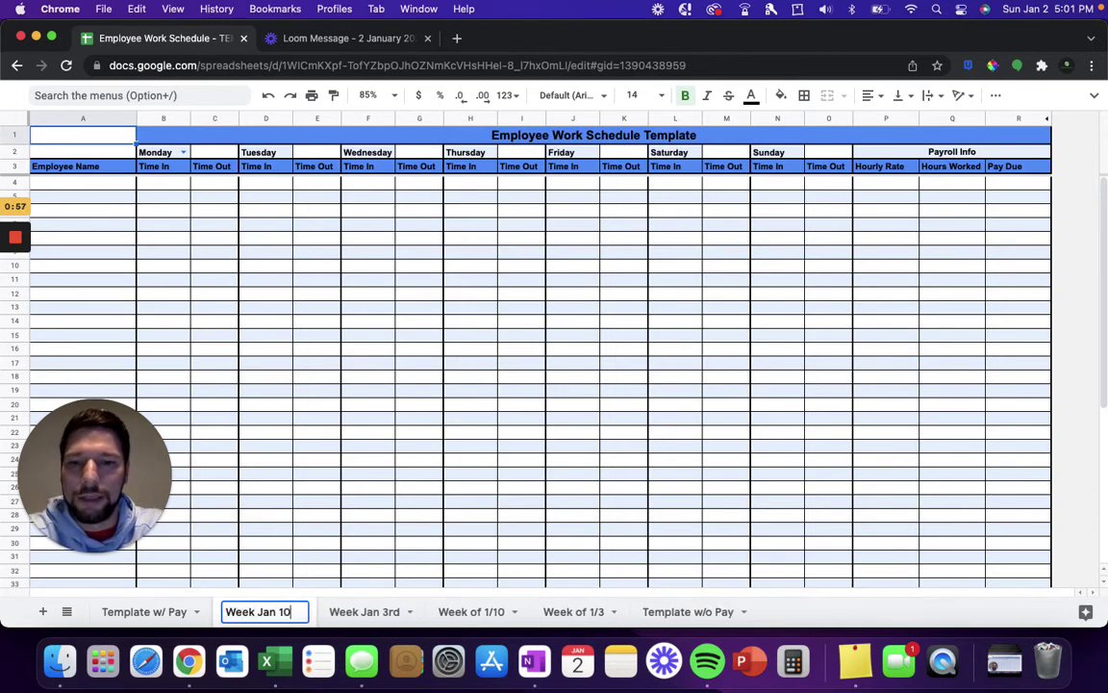
{"action": "key", "text": "Return"}
Step: Enter 1/10 in C2 so the day headers run 1/10 through 1/16
{"action": "left_click", "coordinate": [215, 152]}
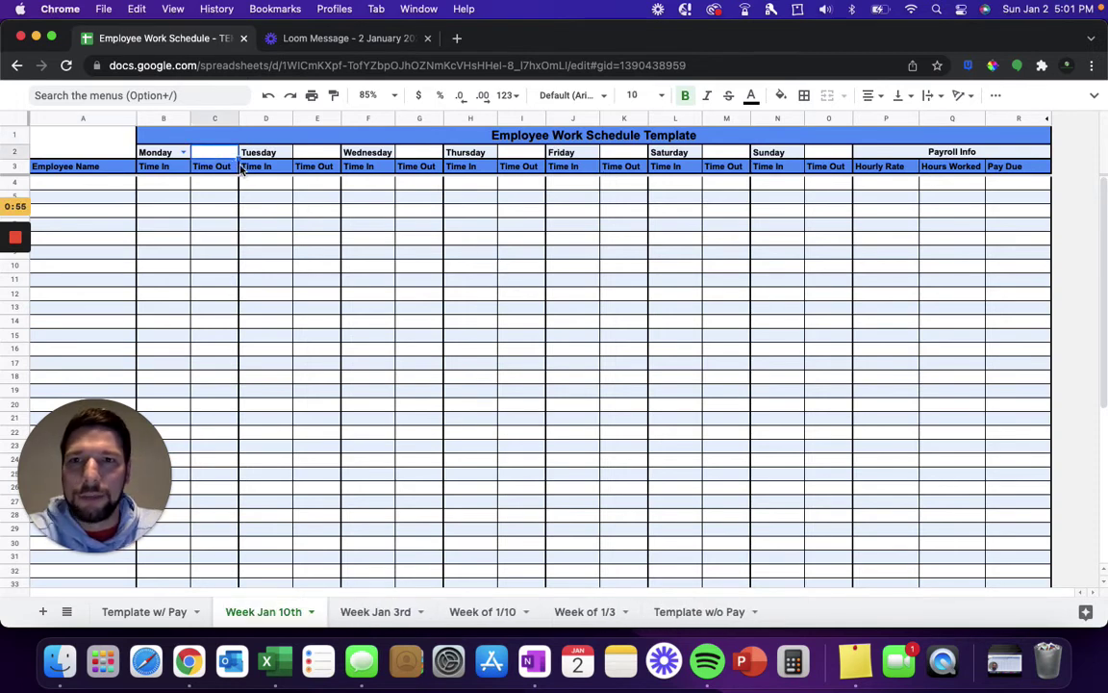
{"action": "type", "text": "1/10"}
{"action": "key", "text": "Return"}
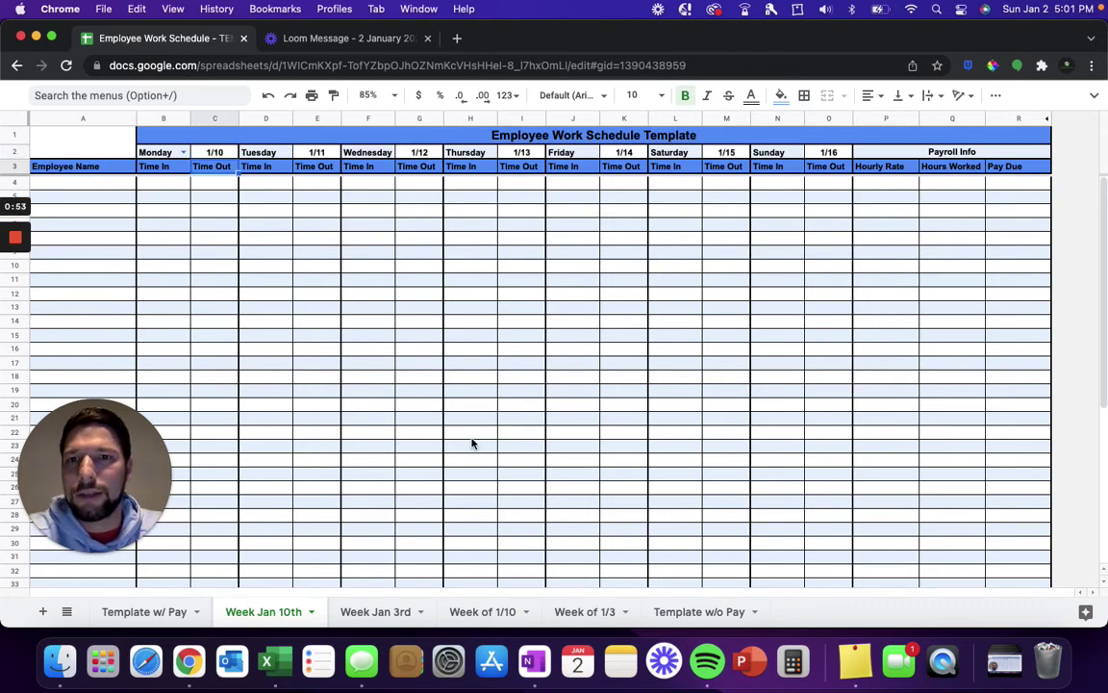
{"action": "left_click", "coordinate": [410, 379]}
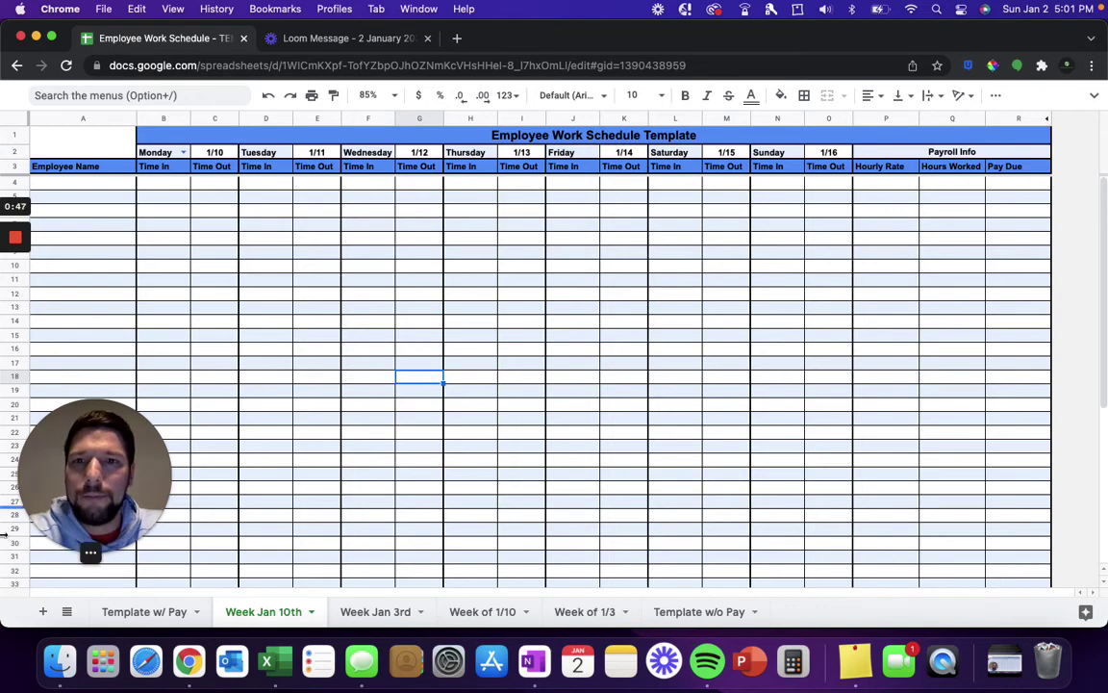
{"action": "left_click", "coordinate": [81, 553]}
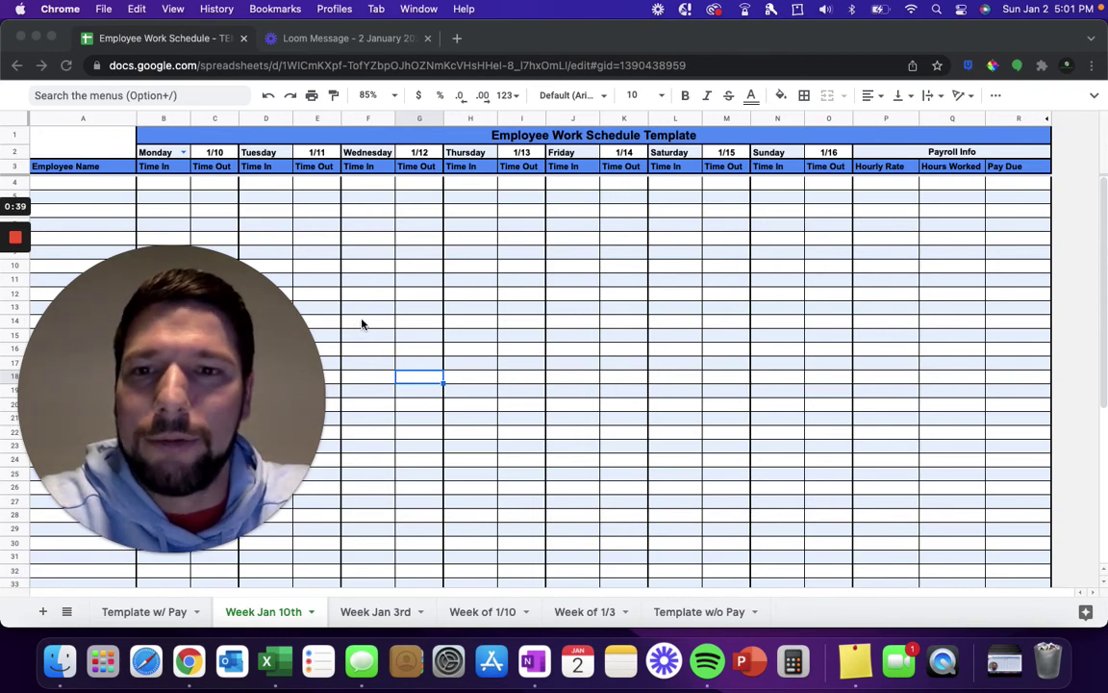
{"action": "mouse_move", "coordinate": [294, 388]}
{"action": "left_click_drag", "start_coordinate": [294, 388], "coordinate": [274, 477]}
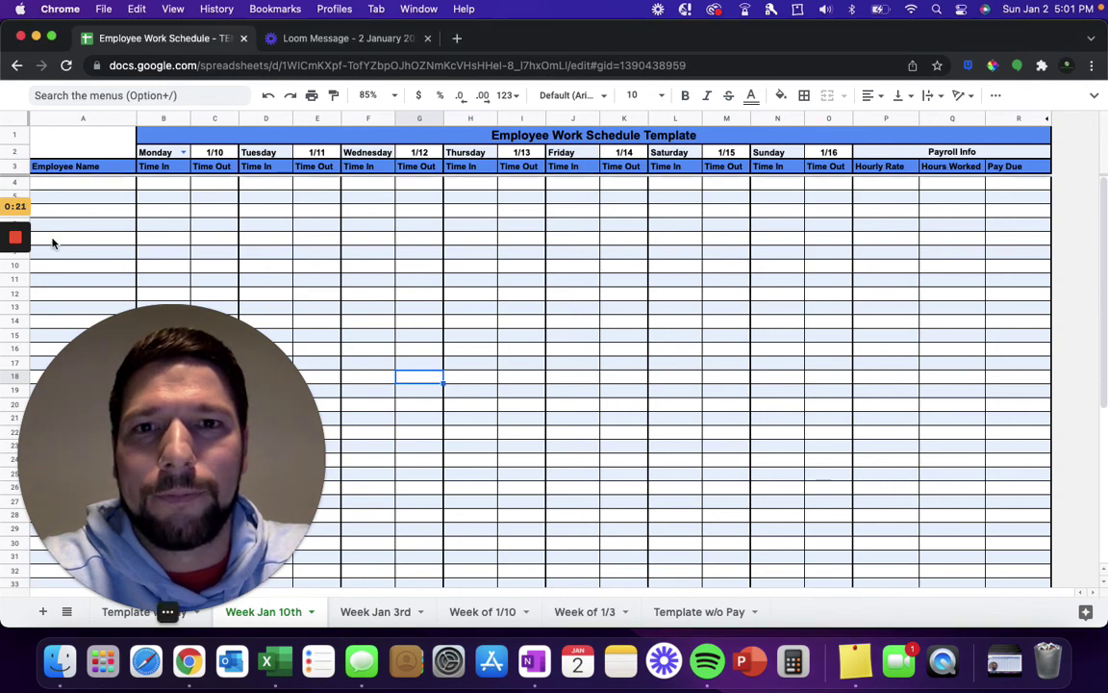
{"action": "mouse_move", "coordinate": [24, 220]}
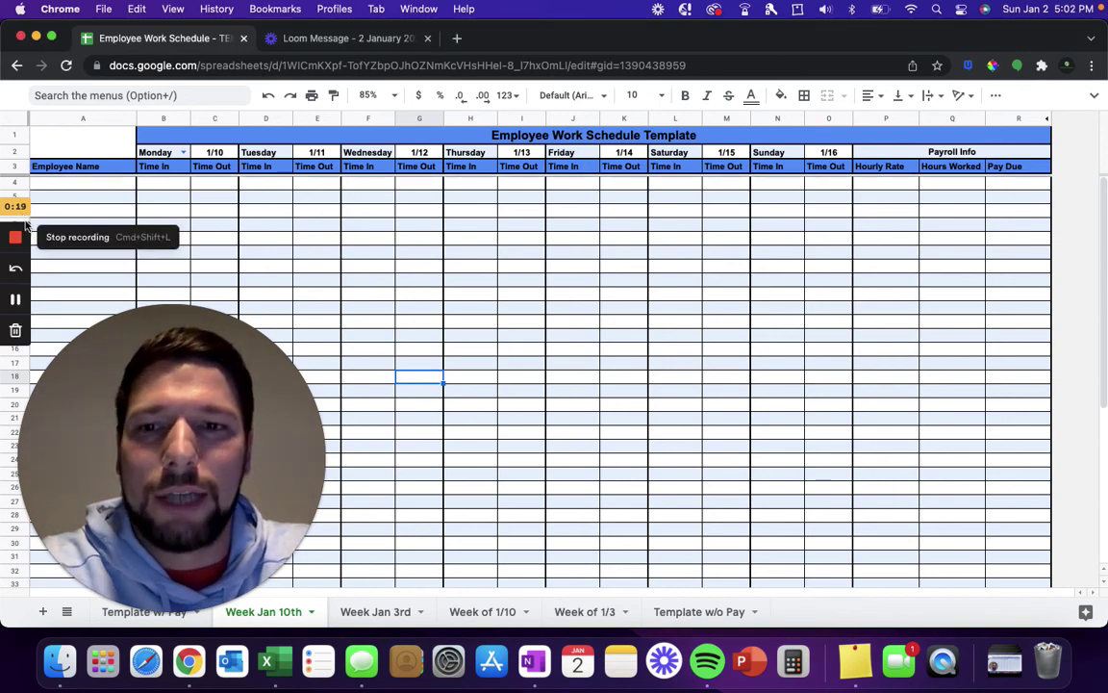